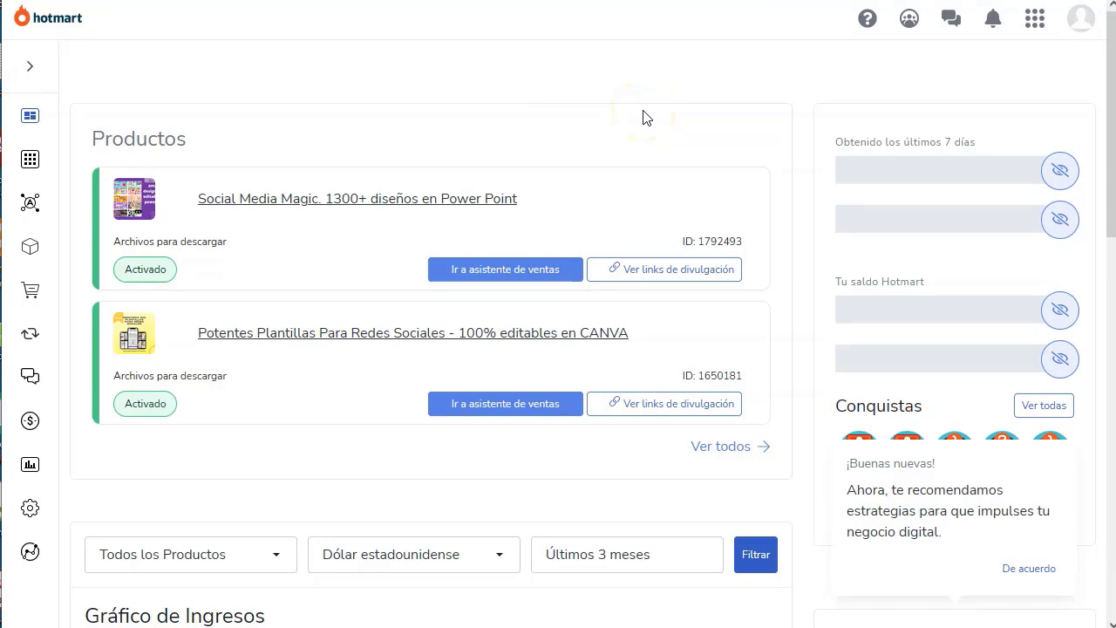
# Open the Soy Afiliado(a) page listing the products the account is affiliated with.
pyautogui.moveTo(34, 274)
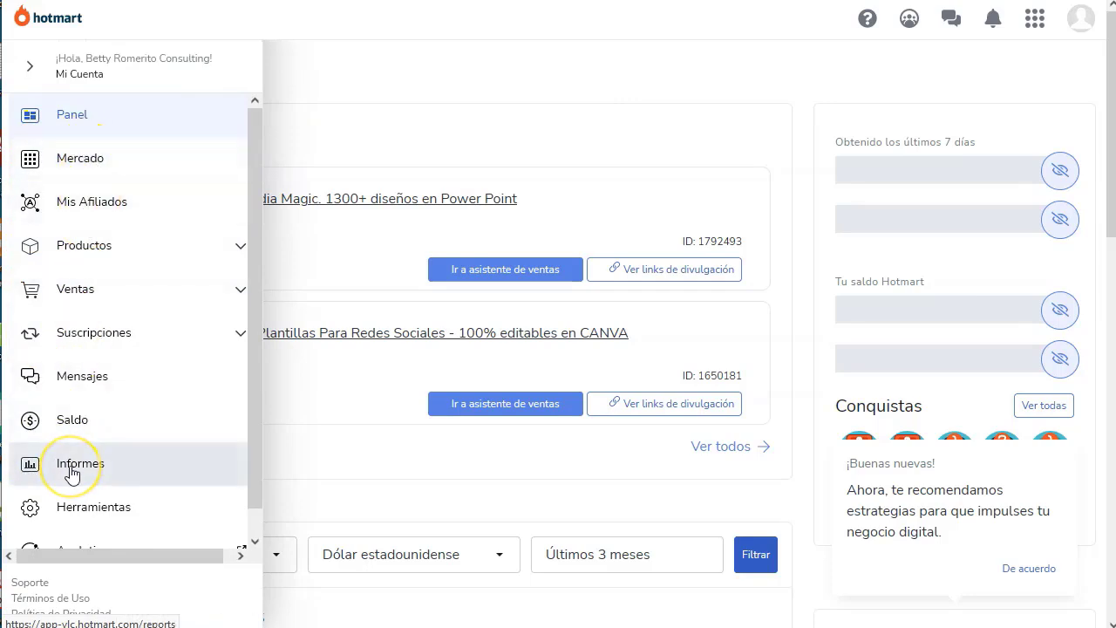
pyautogui.click(101, 245)
pyautogui.scroll(-1, 100, 250)
pyautogui.click(98, 270)
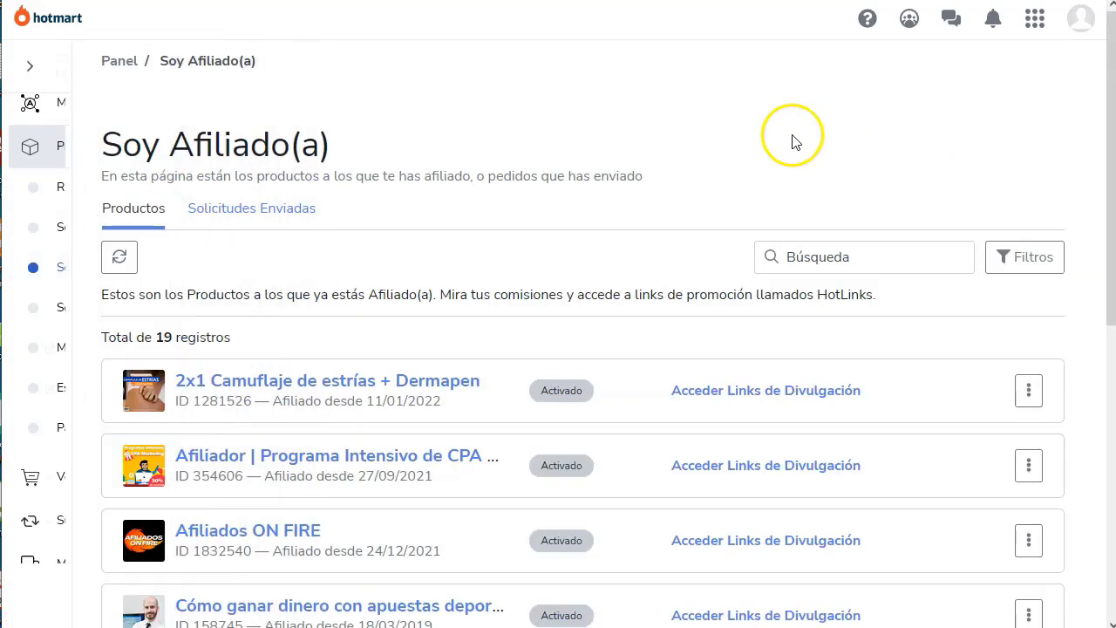
# Look through the affiliated products and open the promotion links of Afiliados ON FIRE.
pyautogui.scroll(-6, 418, 363)
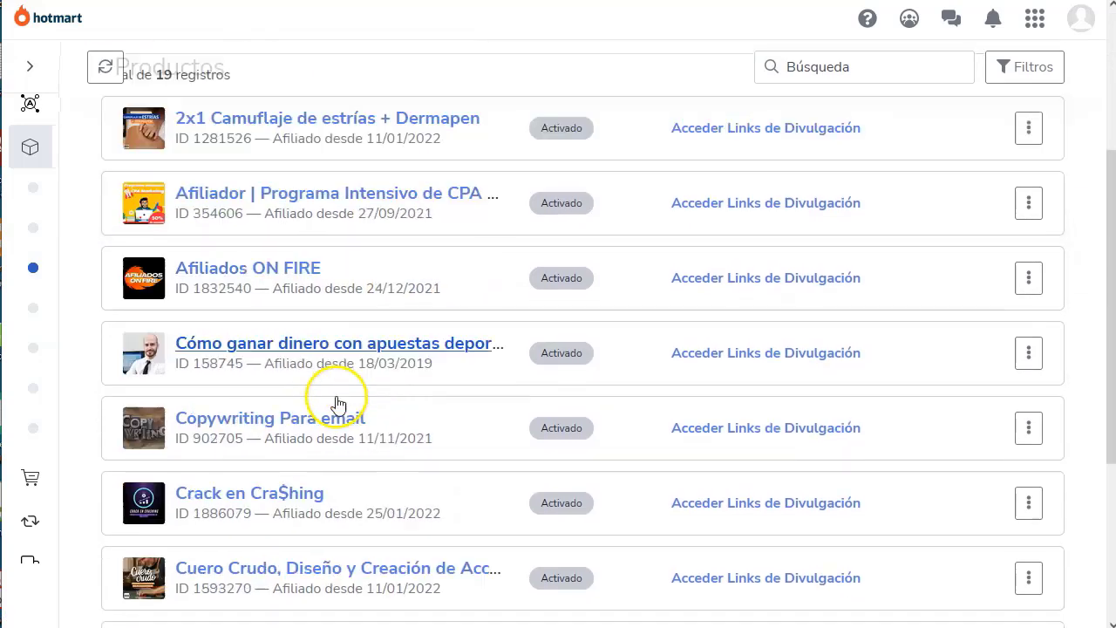
pyautogui.click(581, 577)
pyautogui.scroll(-4, 303, 441)
pyautogui.scroll(-3, 303, 440)
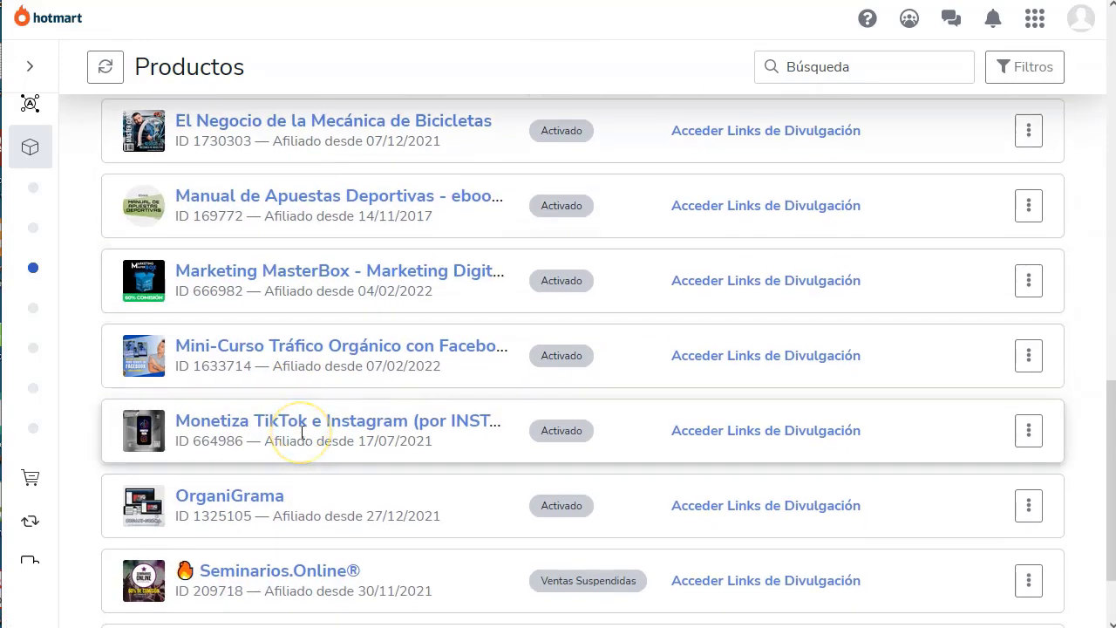
pyautogui.scroll(-1, 303, 440)
pyautogui.scroll(4, 302, 439)
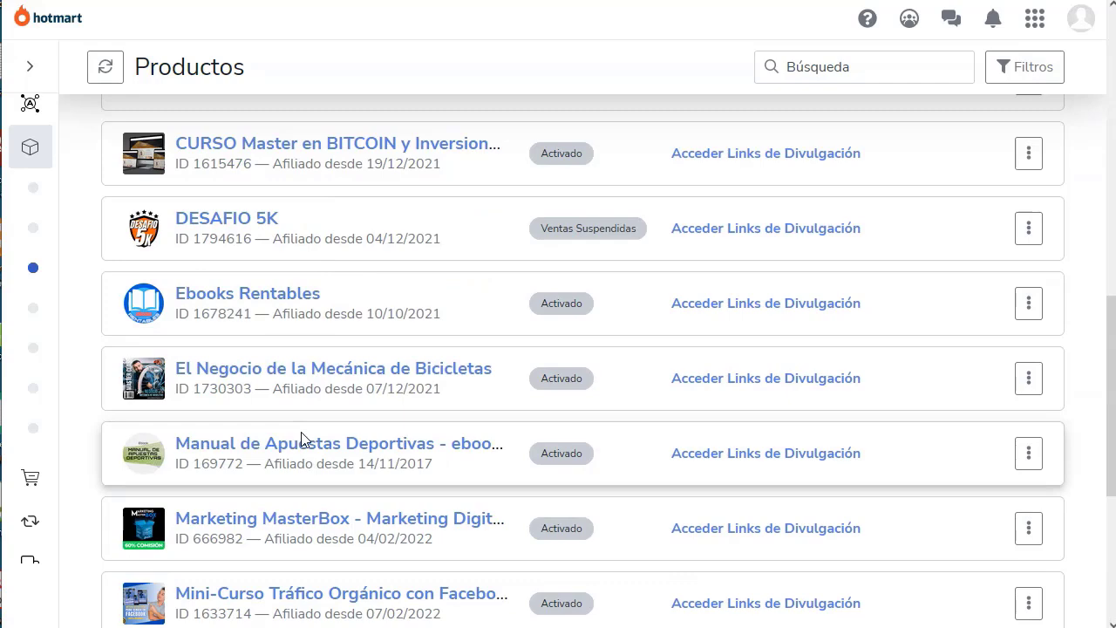
pyautogui.scroll(4, 300, 432)
pyautogui.scroll(3, 303, 439)
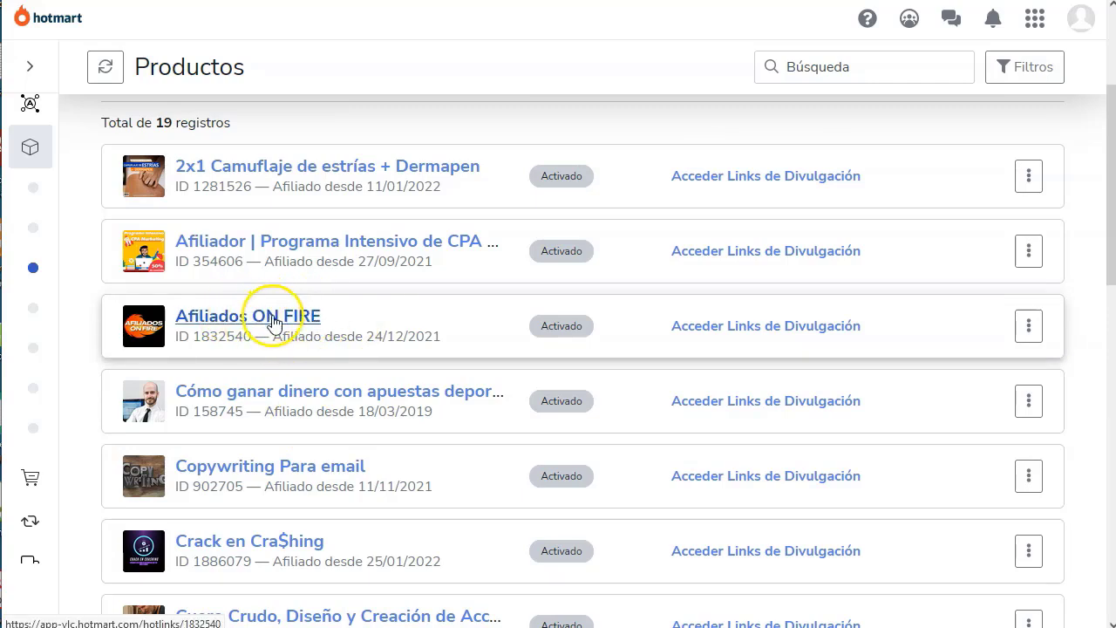
pyautogui.click(791, 334)
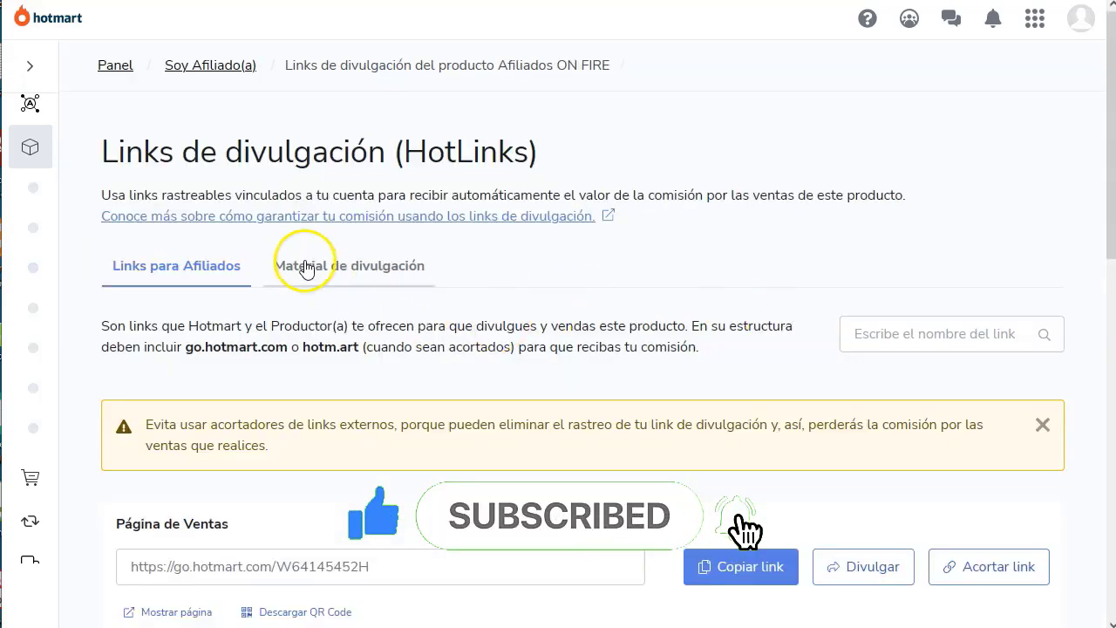
# Look through the full list of HotLinks offered for Afiliados ON FIRE.
pyautogui.scroll(-5, 466, 302)
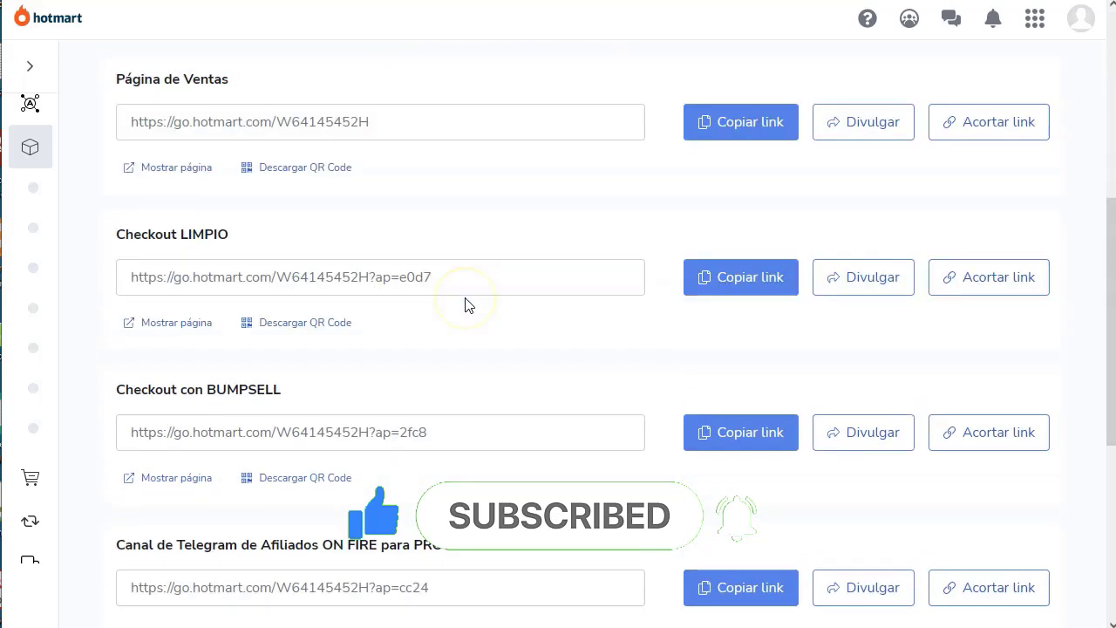
pyautogui.scroll(-5, 209, 393)
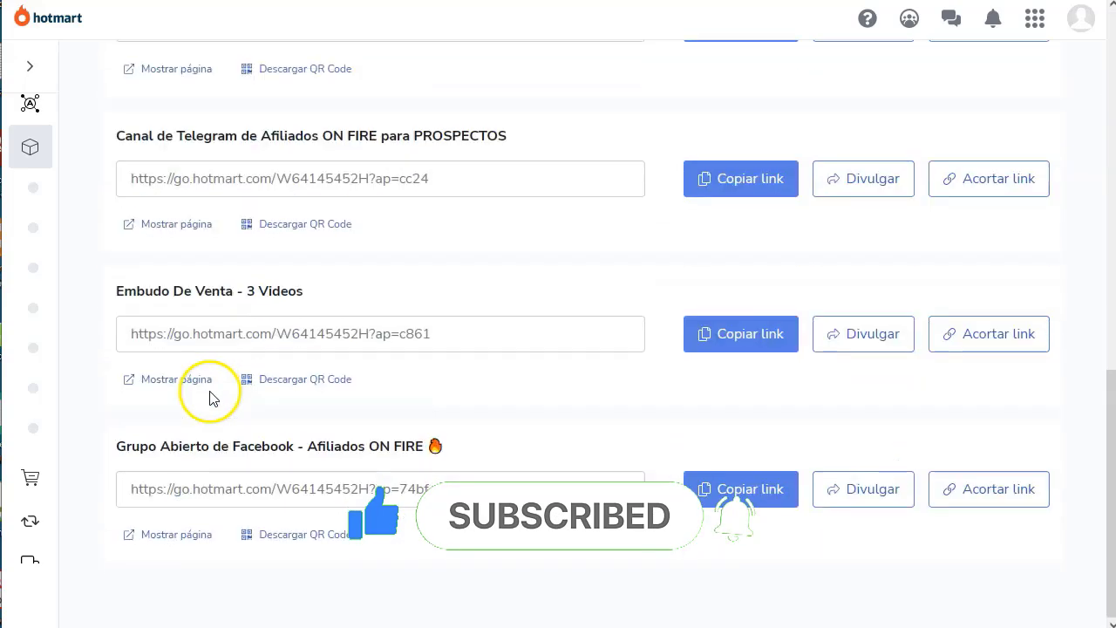
pyautogui.scroll(10, 212, 393)
pyautogui.scroll(-2, 296, 379)
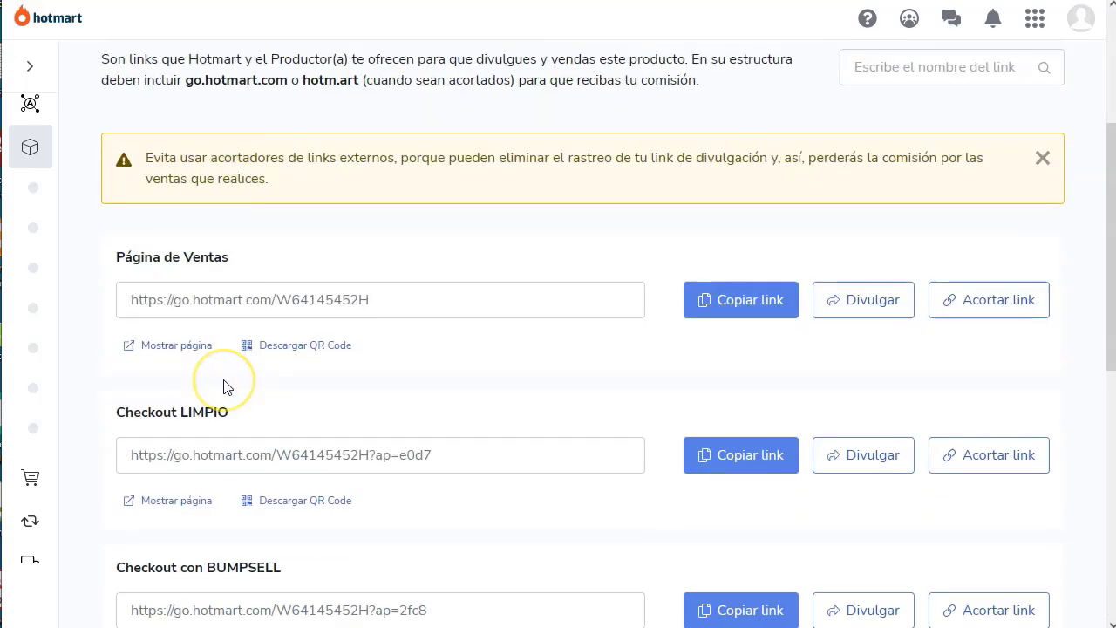
pyautogui.scroll(-2, 225, 385)
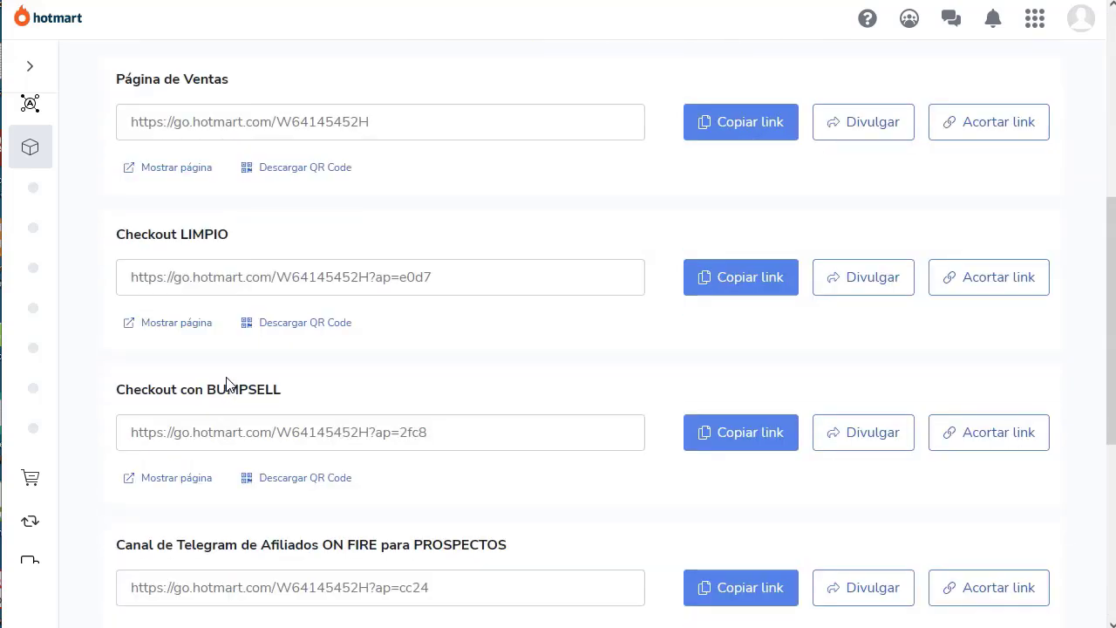
# Highlight the Página de Ventas and Checkout LIMPIO link titles to examine these two link types.
pyautogui.click(117, 77)
pyautogui.moveTo(117, 77); pyautogui.dragTo(259, 81)
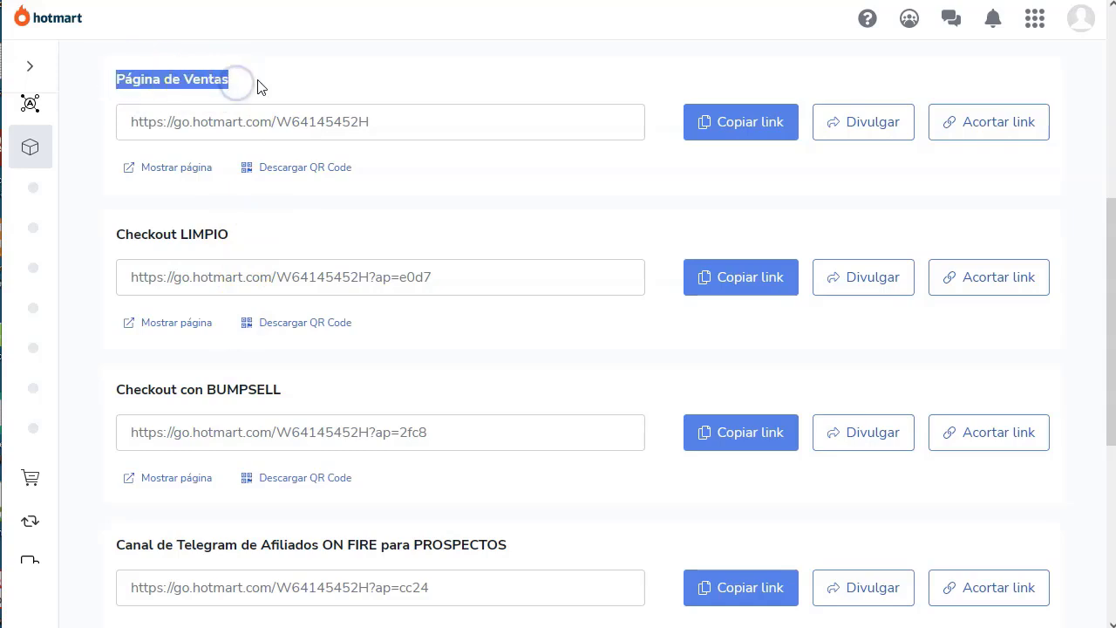
pyautogui.click(259, 81)
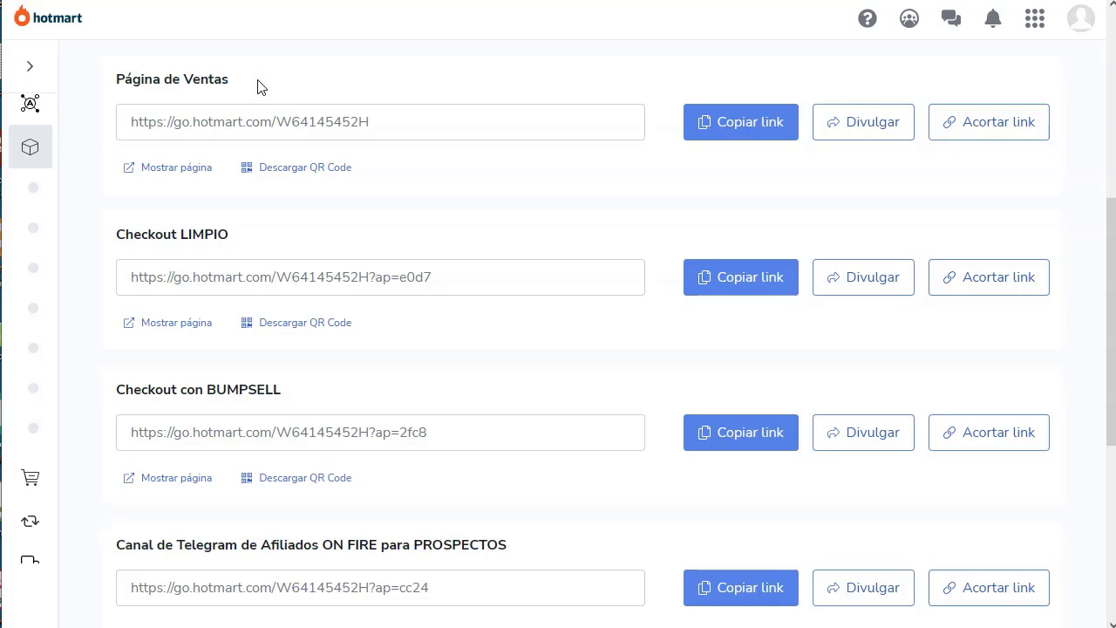
pyautogui.moveTo(317, 232); pyautogui.dragTo(110, 236)
pyautogui.click(253, 239)
pyautogui.scroll(-1, 473, 366)
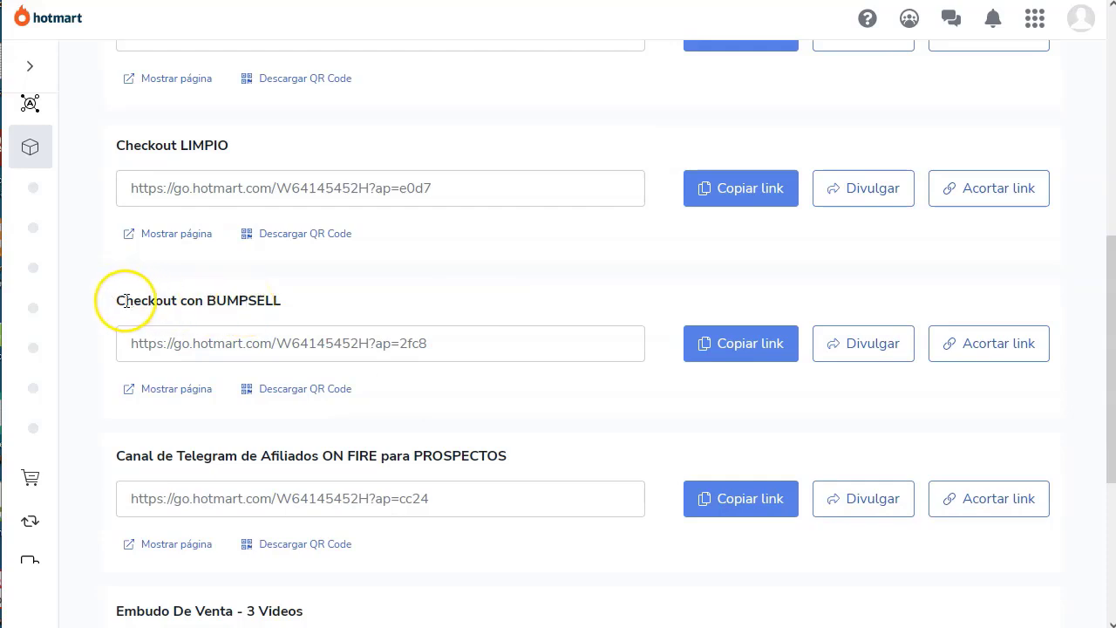
# Examine the Telegram channel, Embudo De Venta - 3 Videos and Facebook group links, highlighting the Telegram channel title.
pyautogui.scroll(-3, 319, 300)
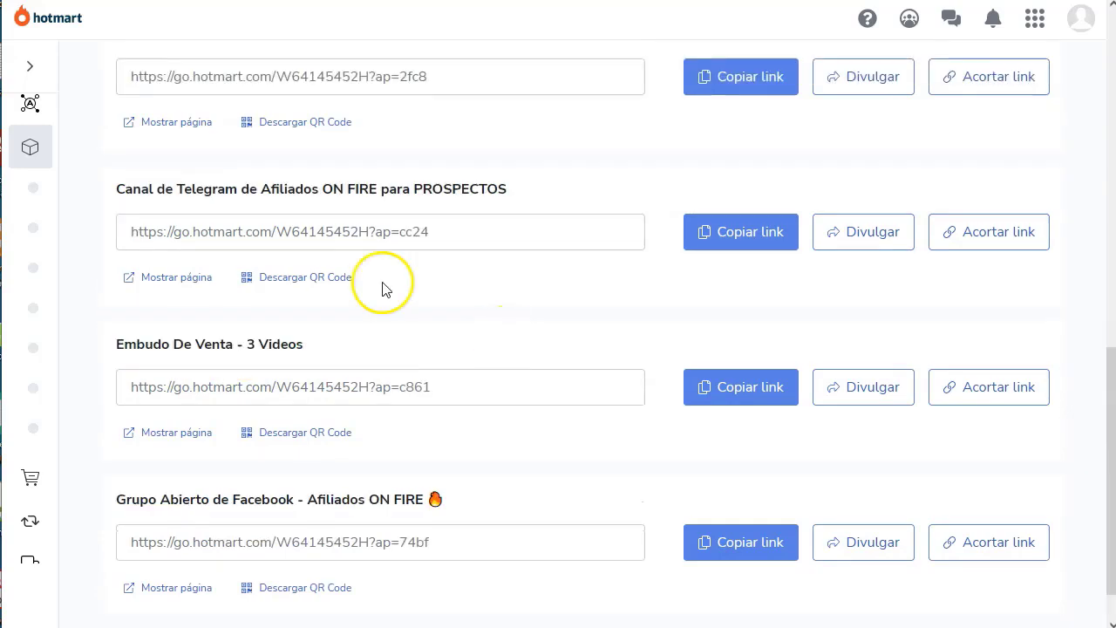
pyautogui.moveTo(114, 193); pyautogui.dragTo(497, 190)
pyautogui.click(515, 197)
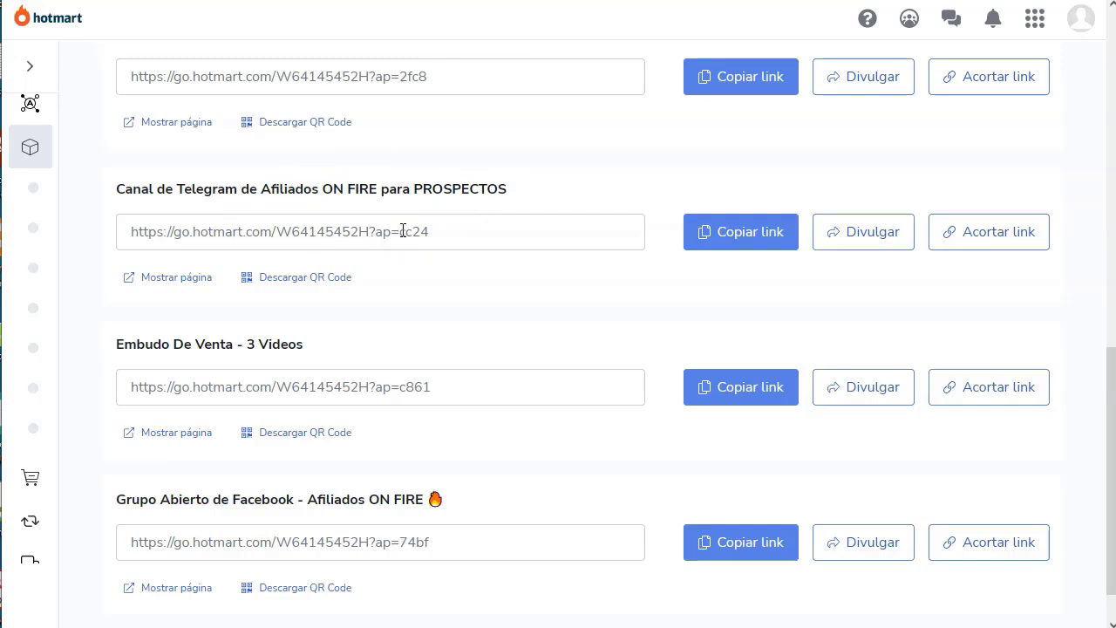
pyautogui.scroll(-1, 403, 305)
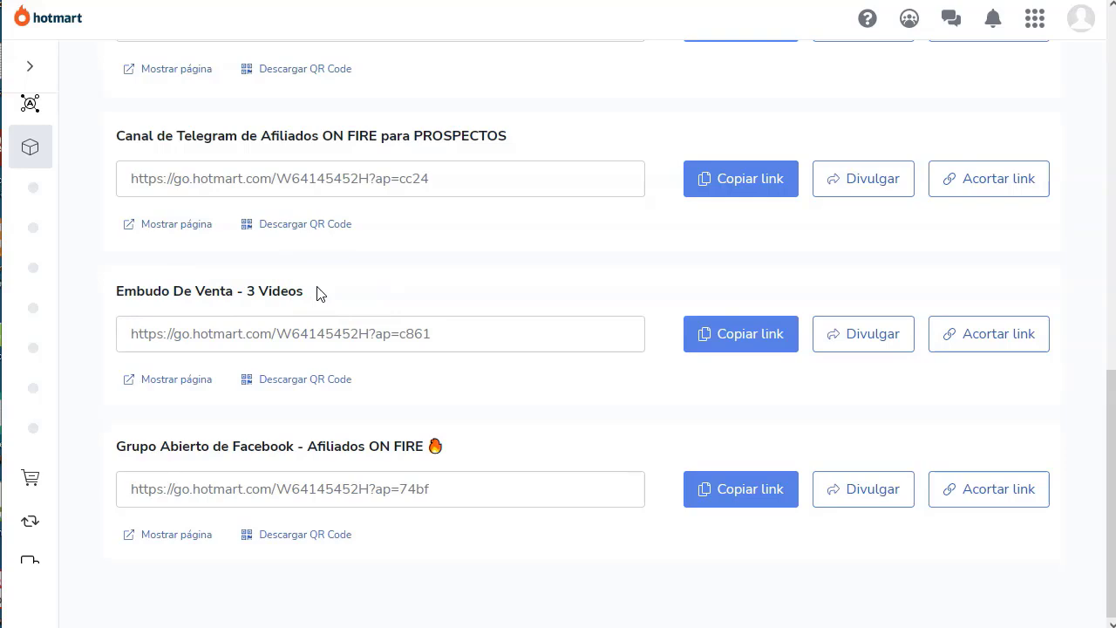
pyautogui.click(1072, 245)
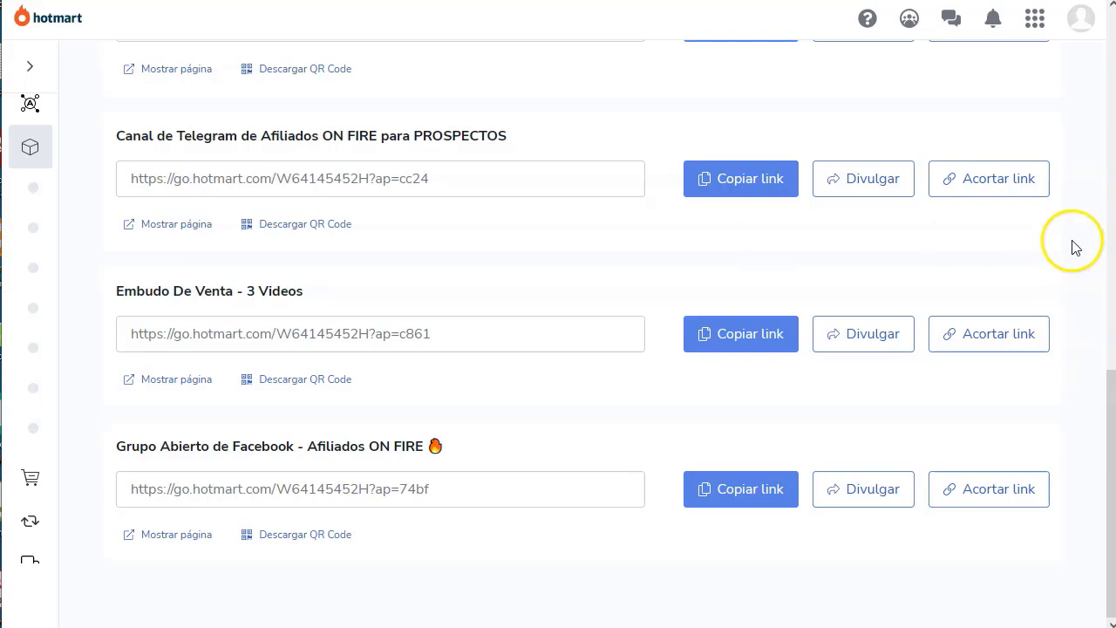
# Switch to Notepad++ and replace the note's content with the headings "HotLINK" and "HotLEAD", separated by two blank lines.
pyautogui.hotkey('alt', 'Tab')
pyautogui.hotkey('ctrl', 'a')
pyautogui.write('HotLINK')
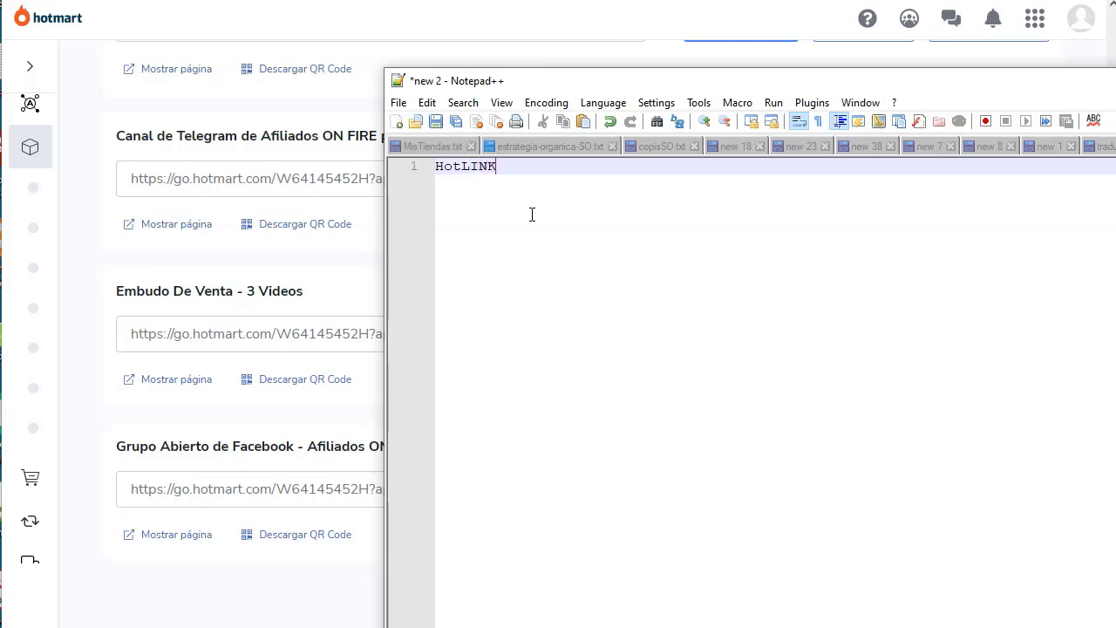
pyautogui.press('Return')
pyautogui.press('Return')
pyautogui.press('Return')
pyautogui.write('HotLEAD')
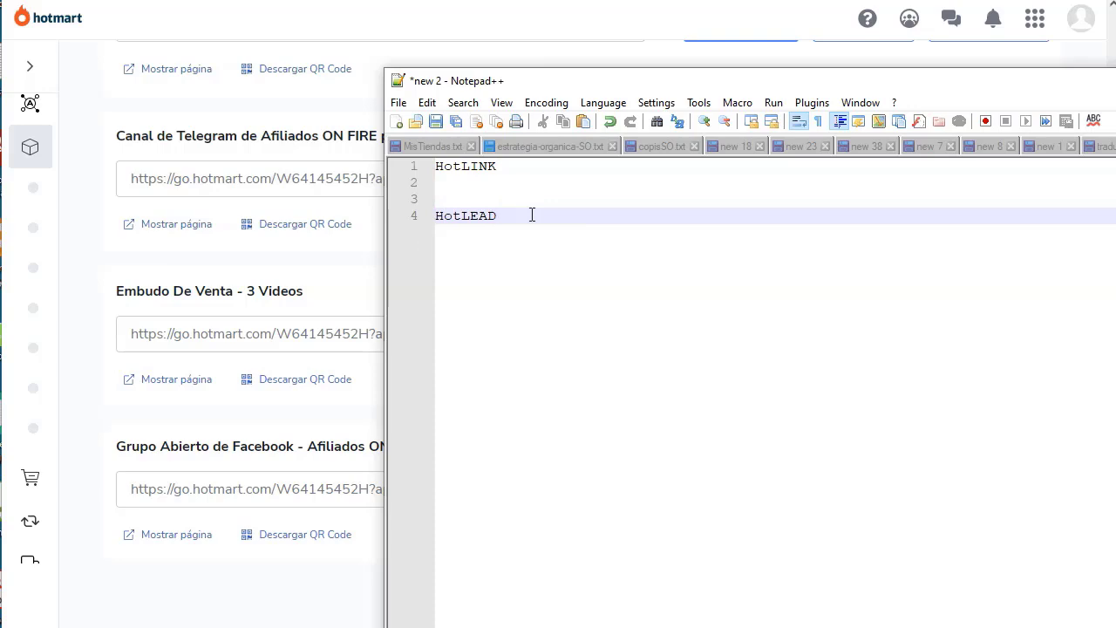
# Add "Enlace a la página de ventas o al checkout" under HotLINK and "Enlace a una lista de suscriptores." under HotLEAD.
pyautogui.press('Up')
pyautogui.press('Up')
pyautogui.write('Enlace a la página de ventas o al checkout')
pyautogui.click(532, 215)
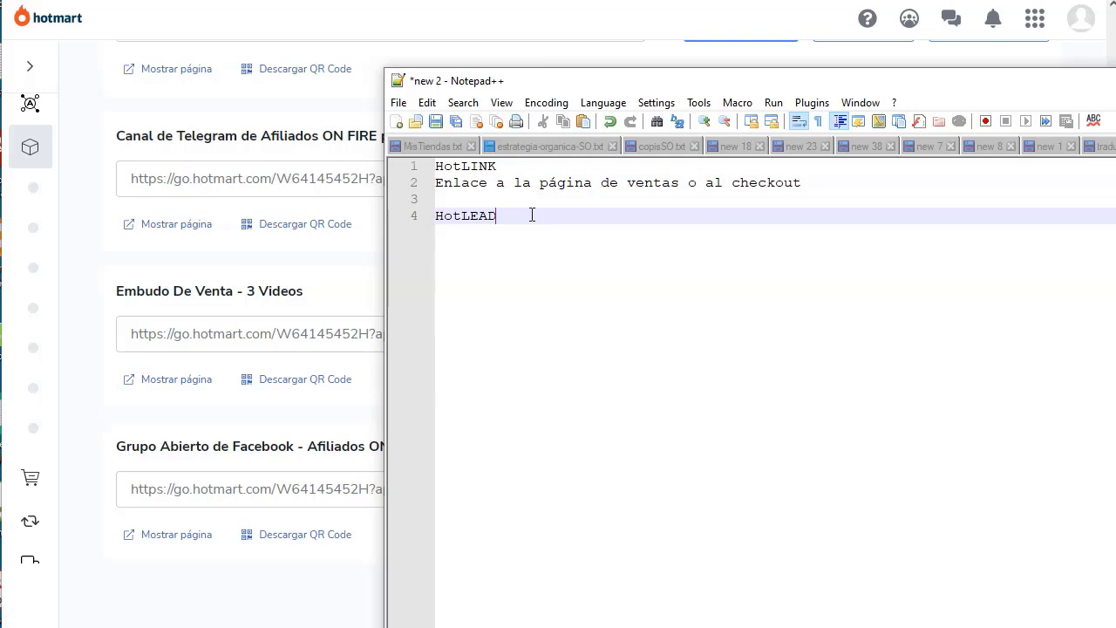
pyautogui.press('Return')
pyautogui.write('Enlace a una lista de suscriptores.')
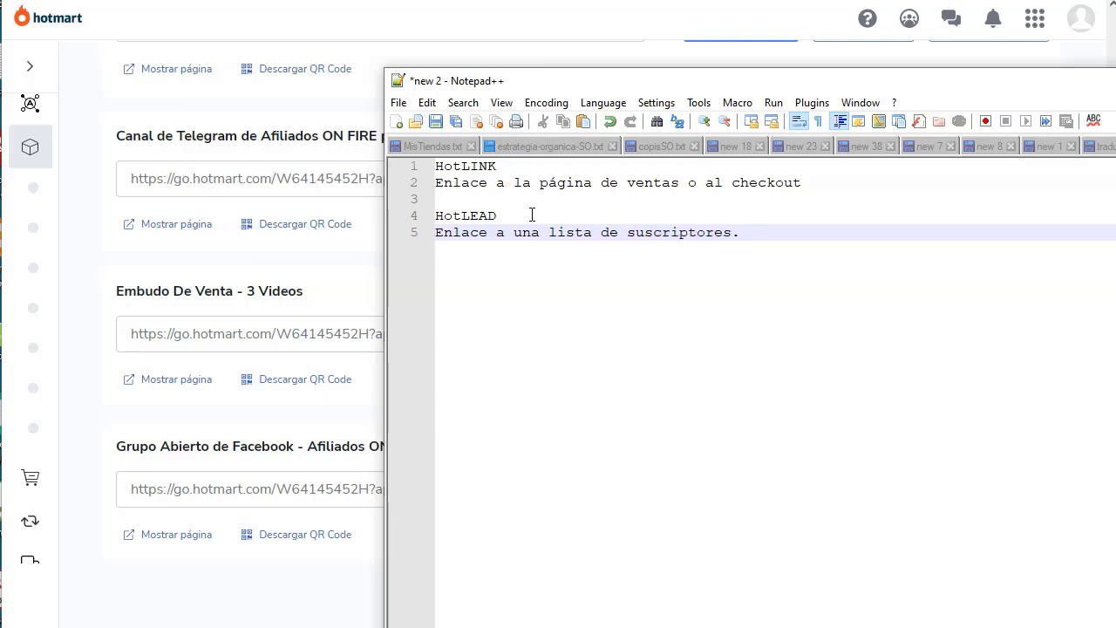
pyautogui.press('Up')
pyautogui.press('Up')
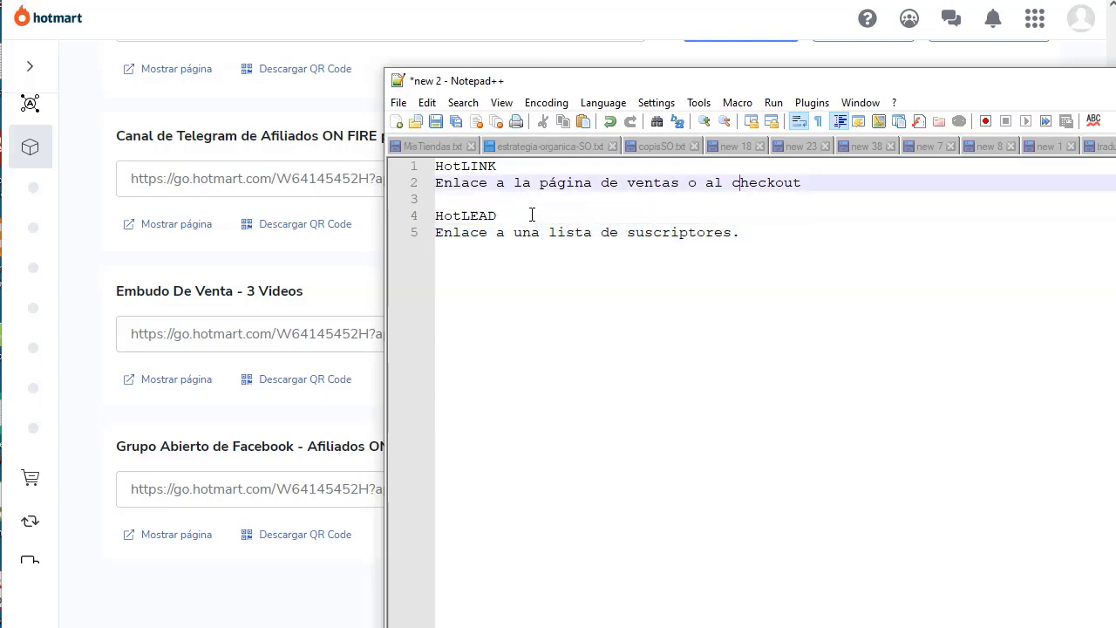
pyautogui.press('Down')
pyautogui.press('Down')
pyautogui.press('Down')
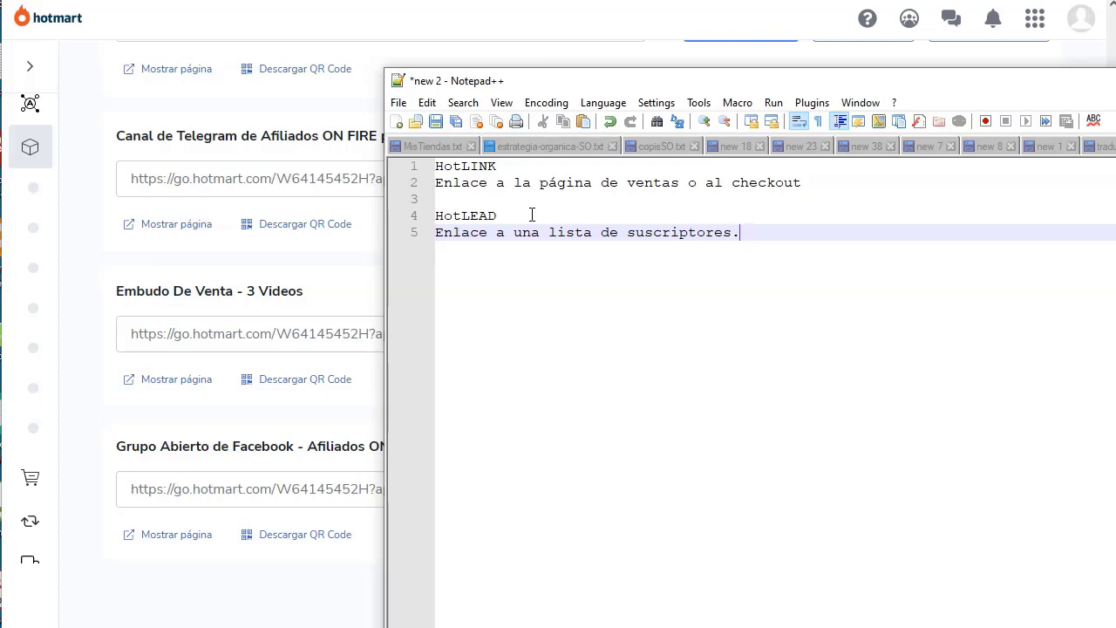
# Return to the Hotmart links page and copy the Grupo Abierto de Facebook - Afiliados ON FIRE link.
pyautogui.click(139, 488)
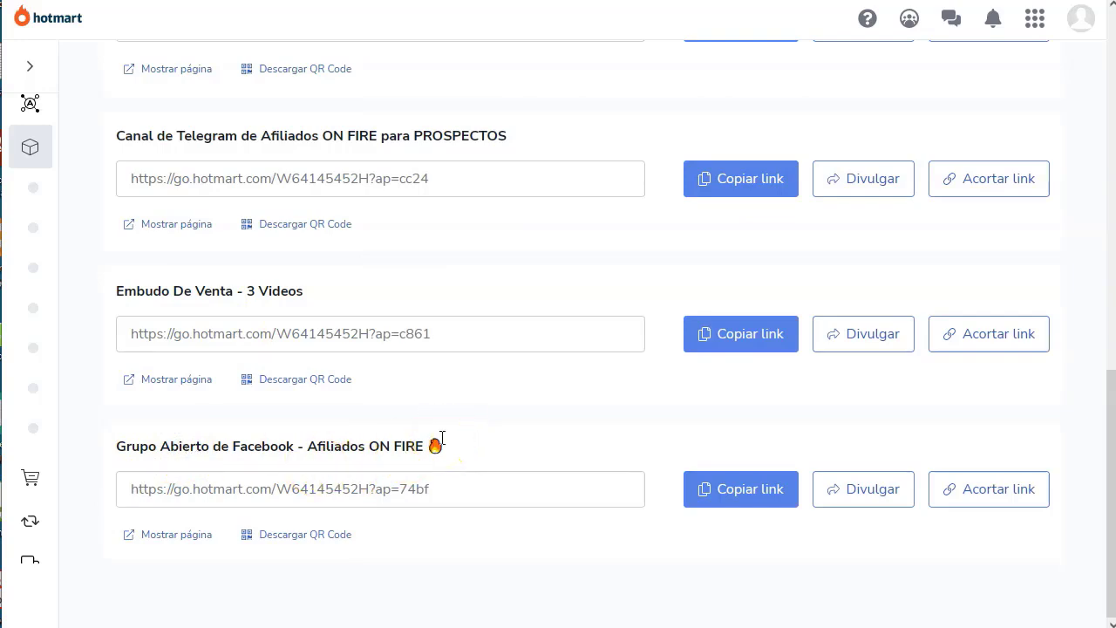
pyautogui.click(758, 490)
pyautogui.click(767, 491)
# Review the links again, comparing the sales page and checkout links with the Telegram, funnel and Facebook group links.
pyautogui.scroll(7, 397, 436)
pyautogui.scroll(-2, 284, 289)
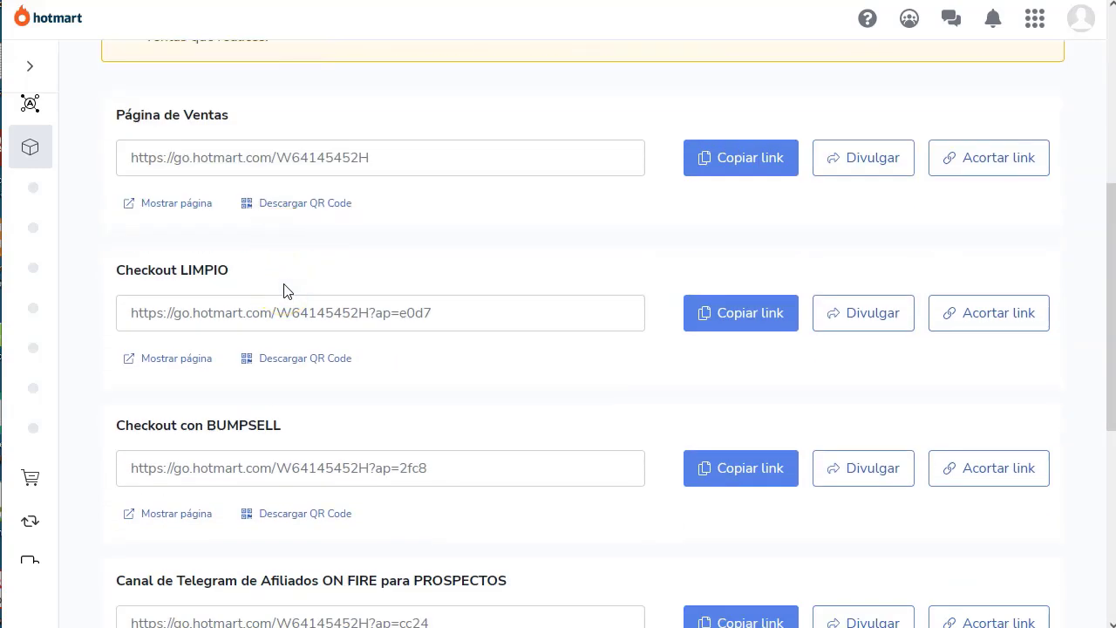
pyautogui.scroll(-4, 286, 292)
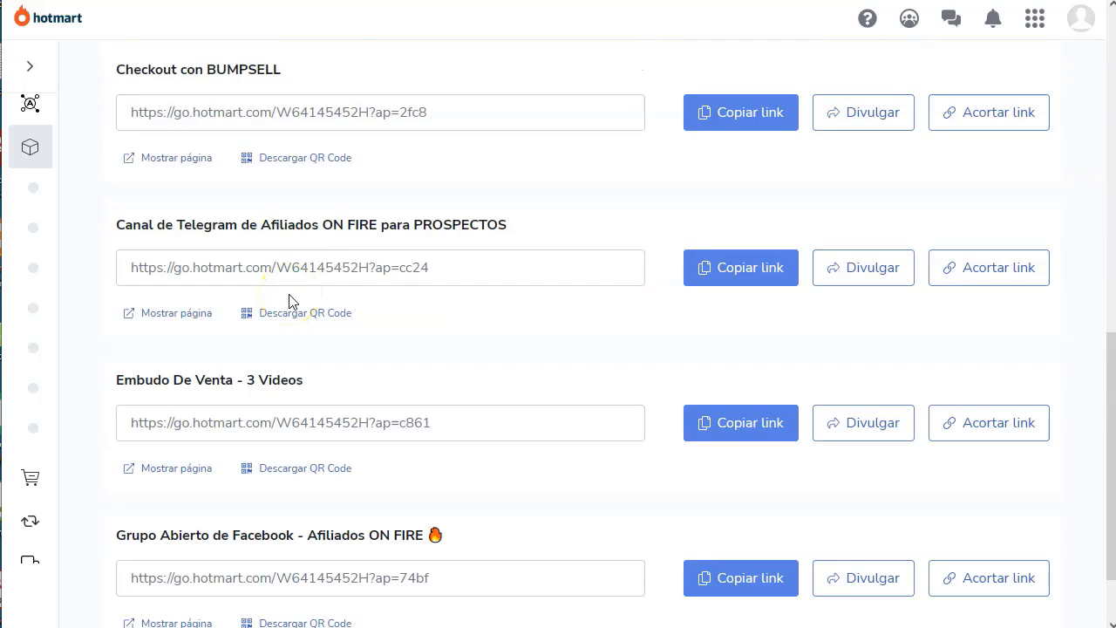
# Read the warning about external link shorteners, highlighting its key phrases.
pyautogui.scroll(6, 294, 299)
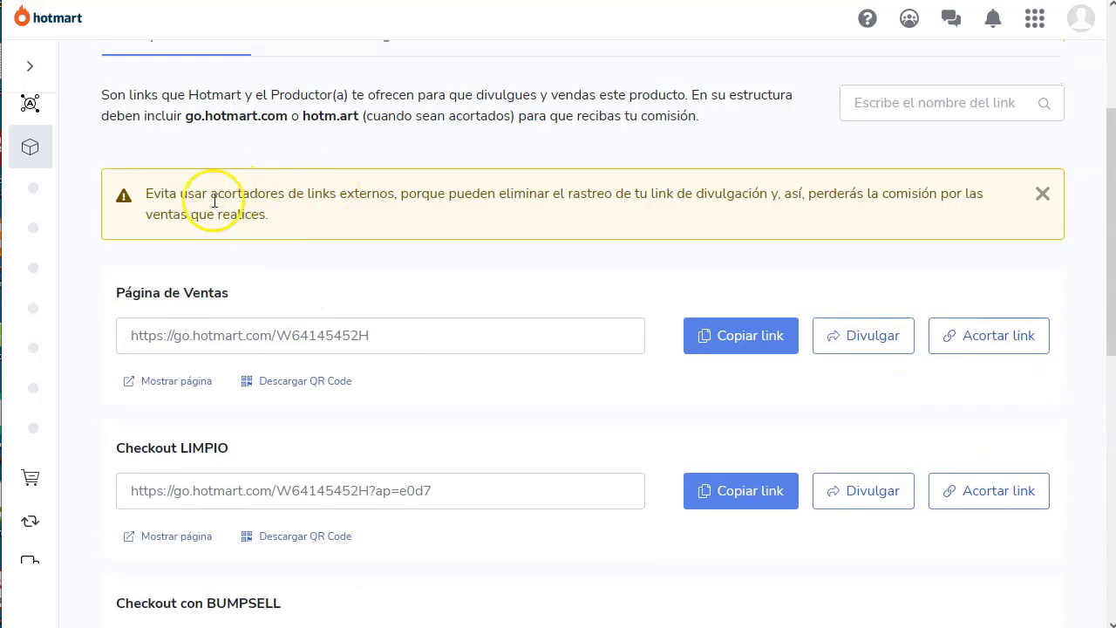
pyautogui.moveTo(144, 197); pyautogui.dragTo(398, 212)
pyautogui.click(458, 183)
pyautogui.moveTo(551, 196); pyautogui.dragTo(760, 195)
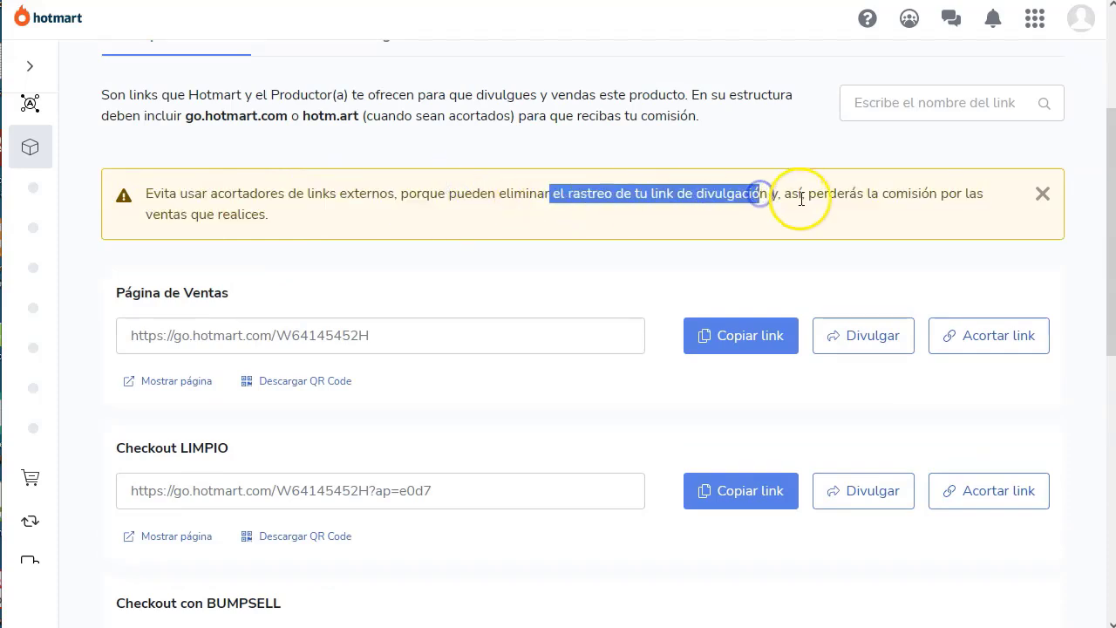
pyautogui.click(799, 199)
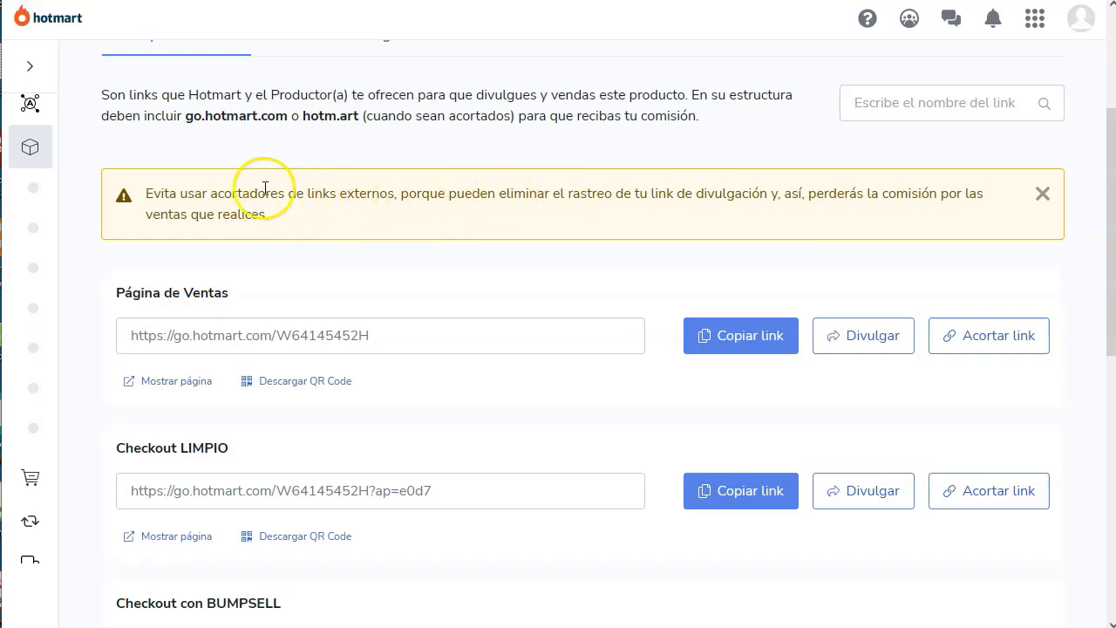
pyautogui.moveTo(145, 193); pyautogui.dragTo(401, 196)
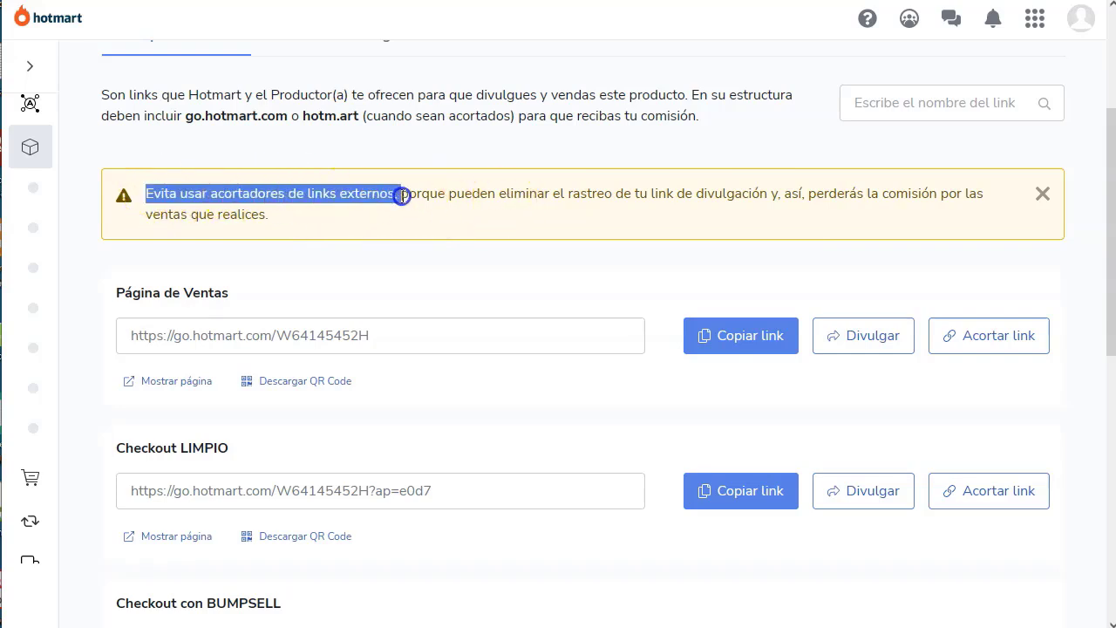
pyautogui.click(462, 197)
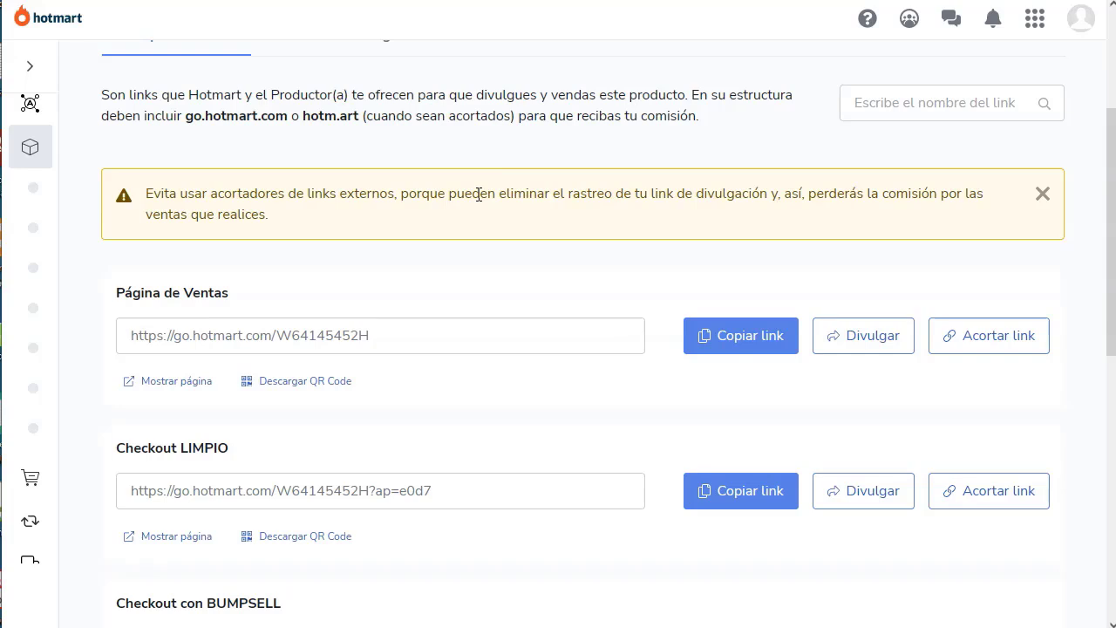
# Look over the sales page and checkout links listed below the warning.
pyautogui.scroll(-1, 478, 193)
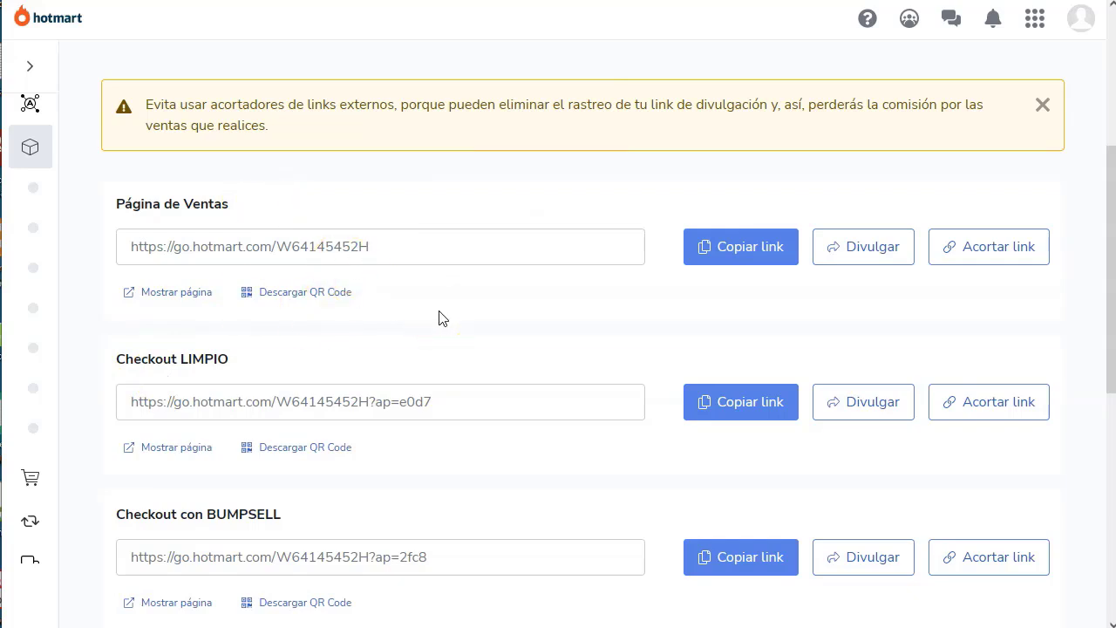
pyautogui.scroll(-1, 468, 324)
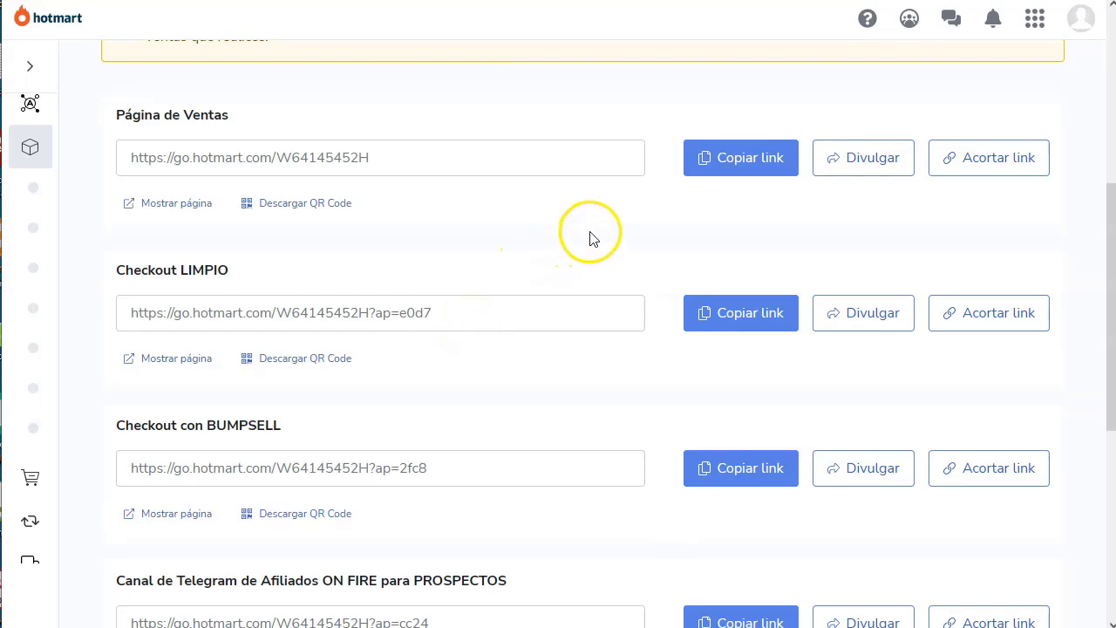
pyautogui.scroll(-1, 590, 232)
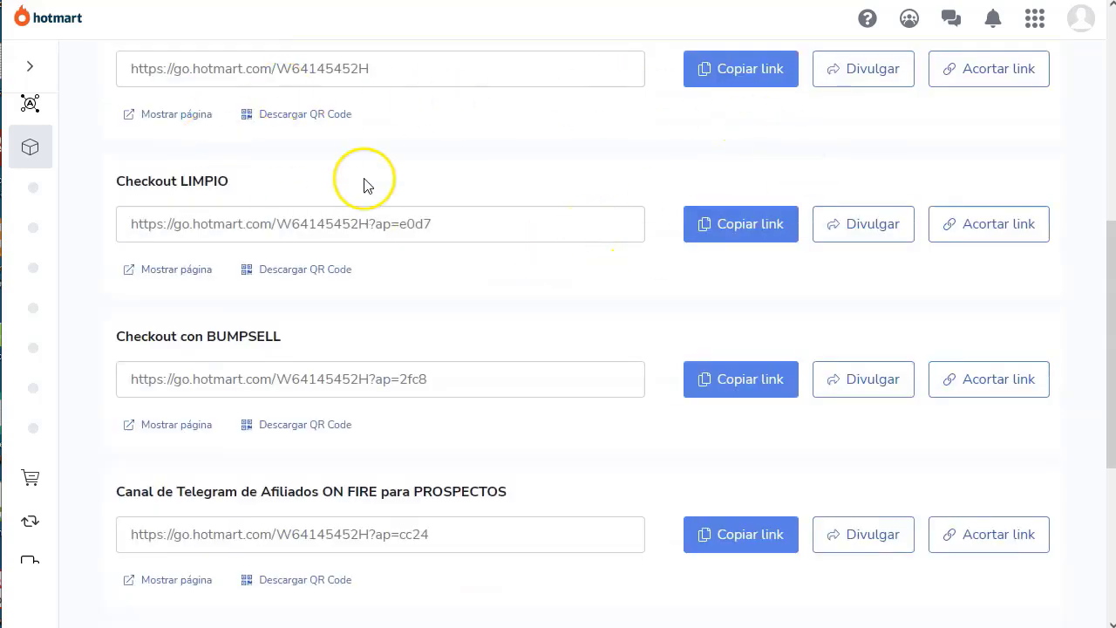
# Copy the Página de Ventas link and show its options for sharing on Facebook, WhatsApp and Telegram.
pyautogui.scroll(1, 489, 359)
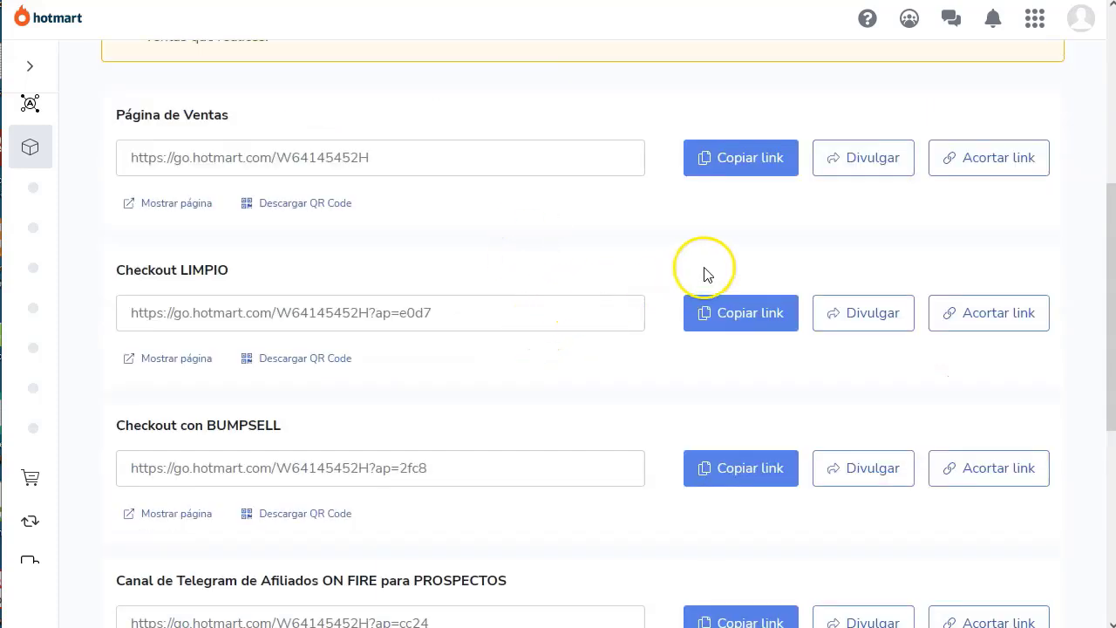
pyautogui.click(751, 177)
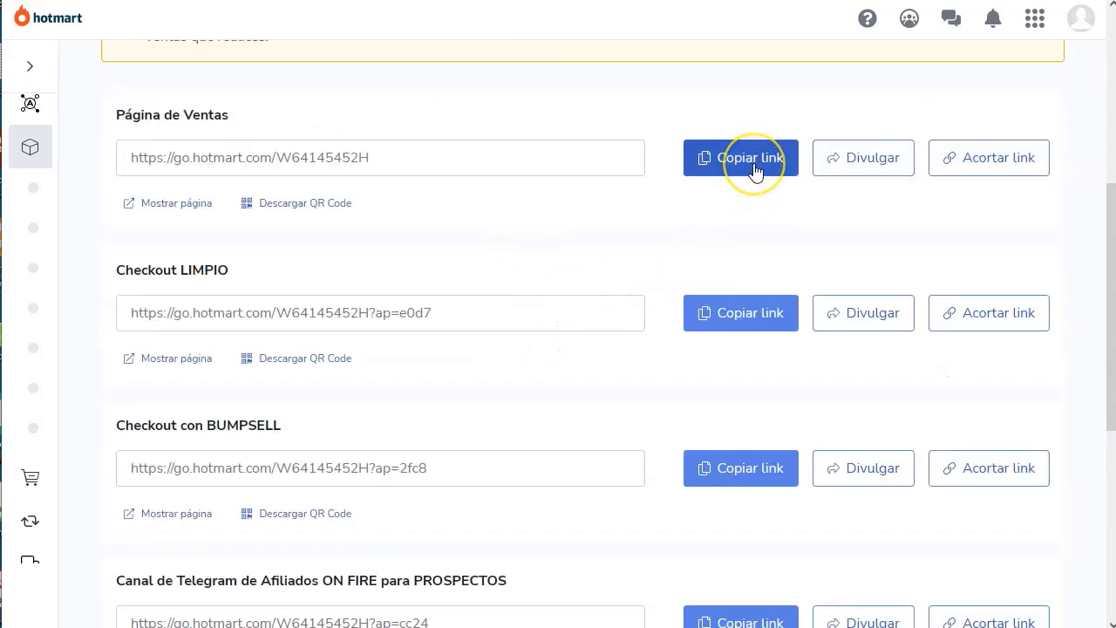
pyautogui.click(865, 166)
pyautogui.scroll(-1, 872, 140)
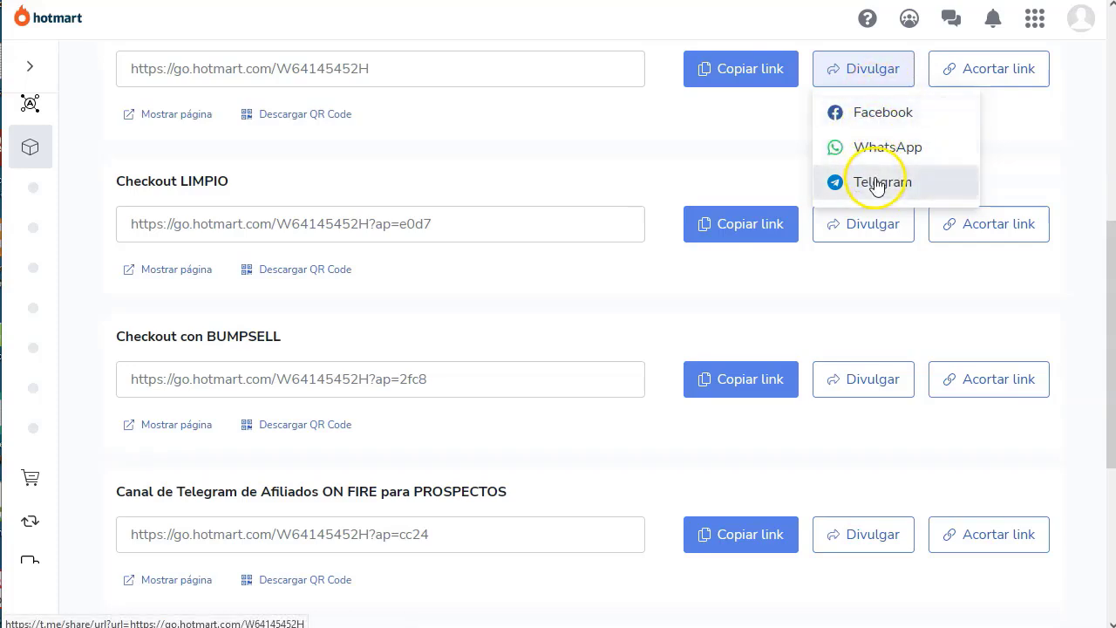
pyautogui.click(875, 119)
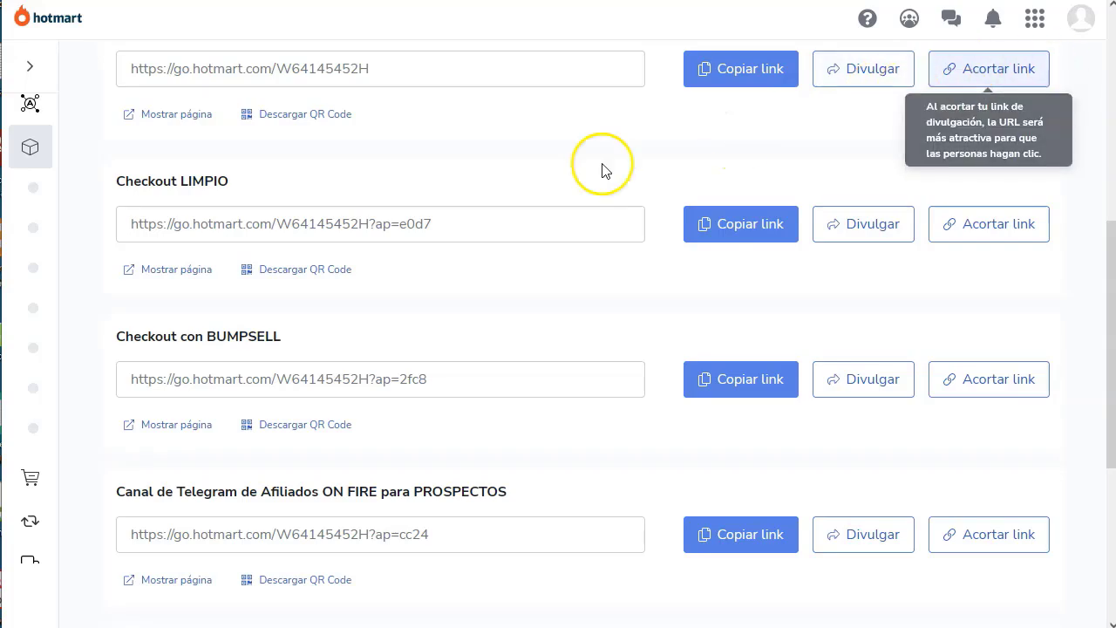
# Look over the sales page, checkout, Telegram, funnel and Facebook group links that can be shared or shortened.
pyautogui.scroll(1, 598, 165)
pyautogui.scroll(-1, 311, 256)
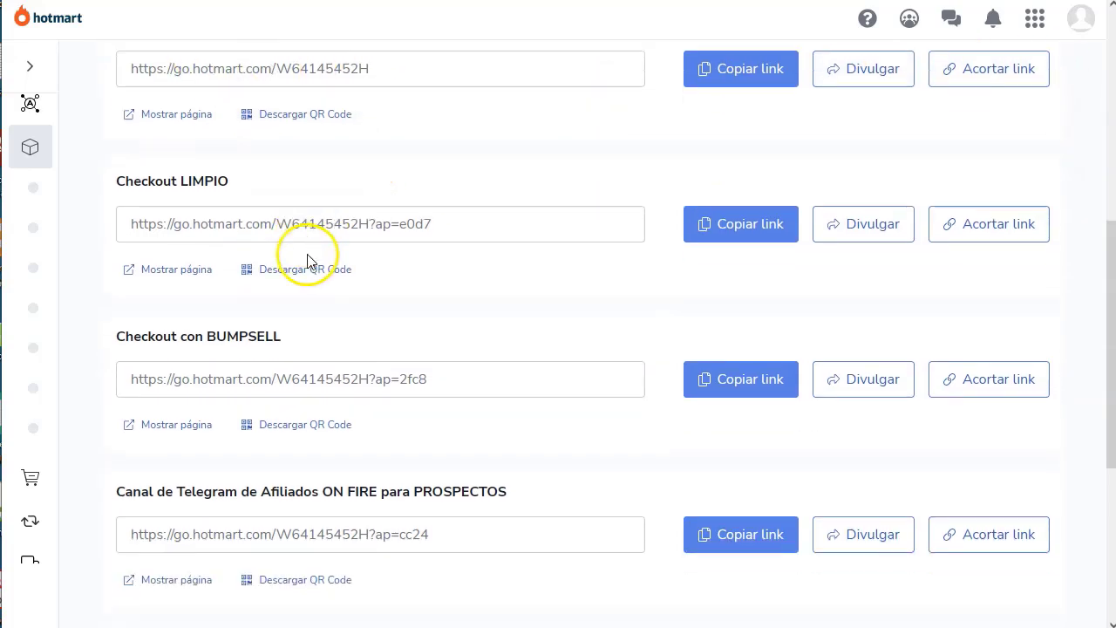
pyautogui.scroll(1, 292, 213)
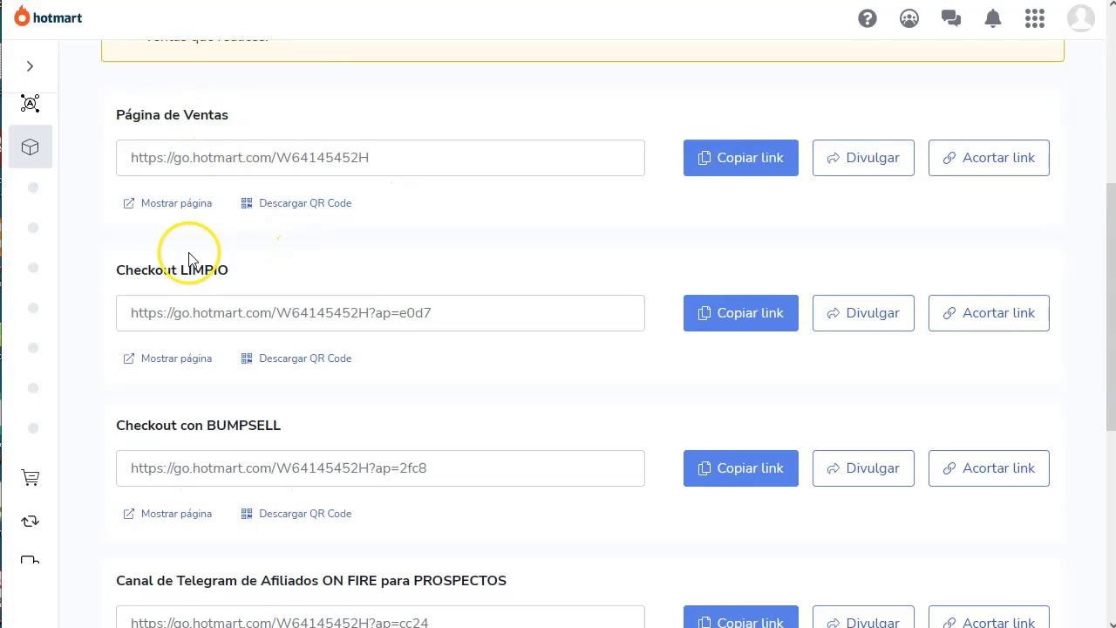
pyautogui.scroll(-2, 198, 288)
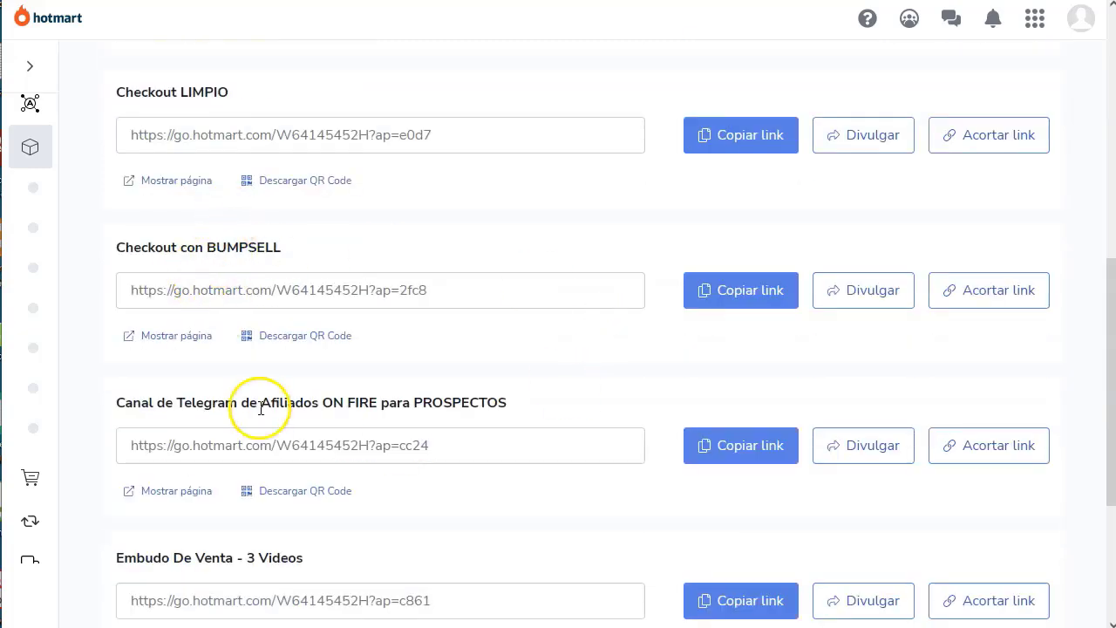
pyautogui.scroll(-2, 266, 402)
pyautogui.scroll(-1, 324, 377)
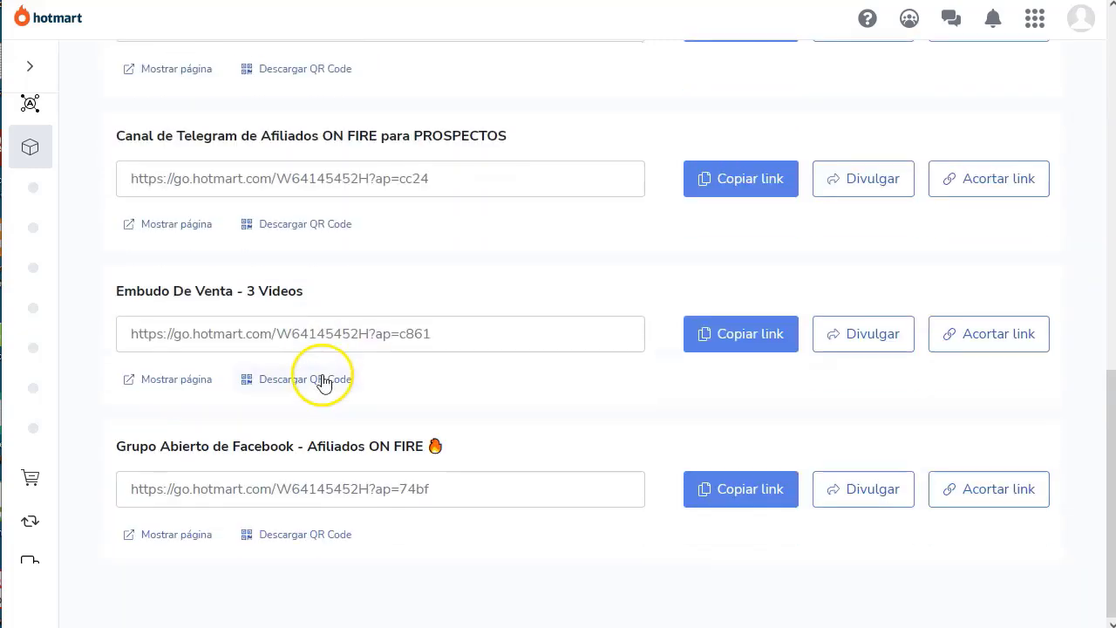
pyautogui.scroll(3, 597, 389)
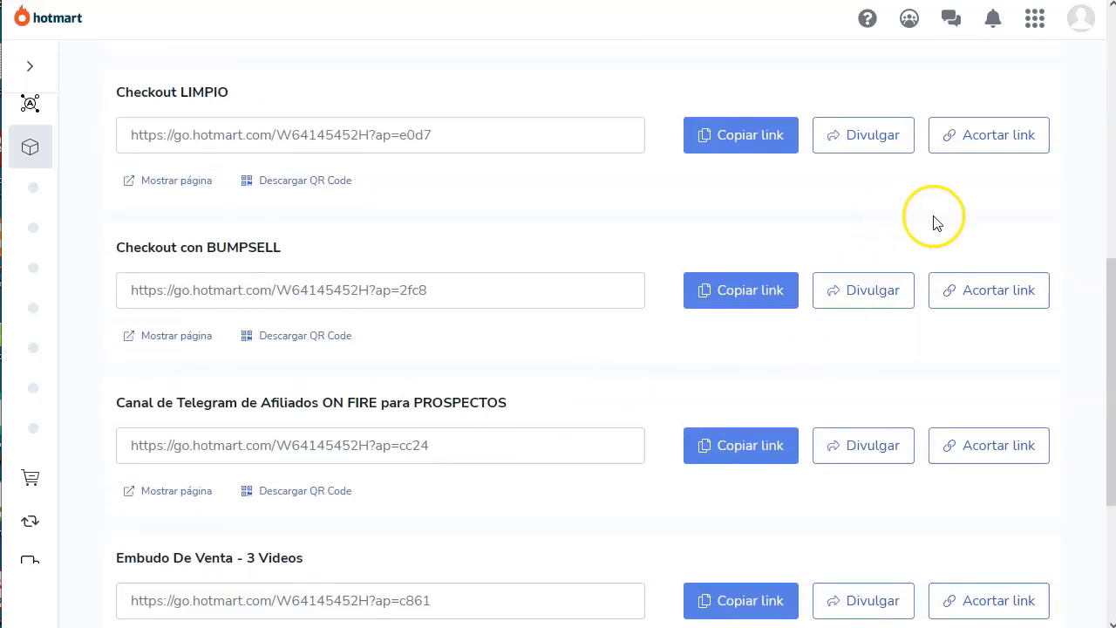
pyautogui.scroll(2, 977, 161)
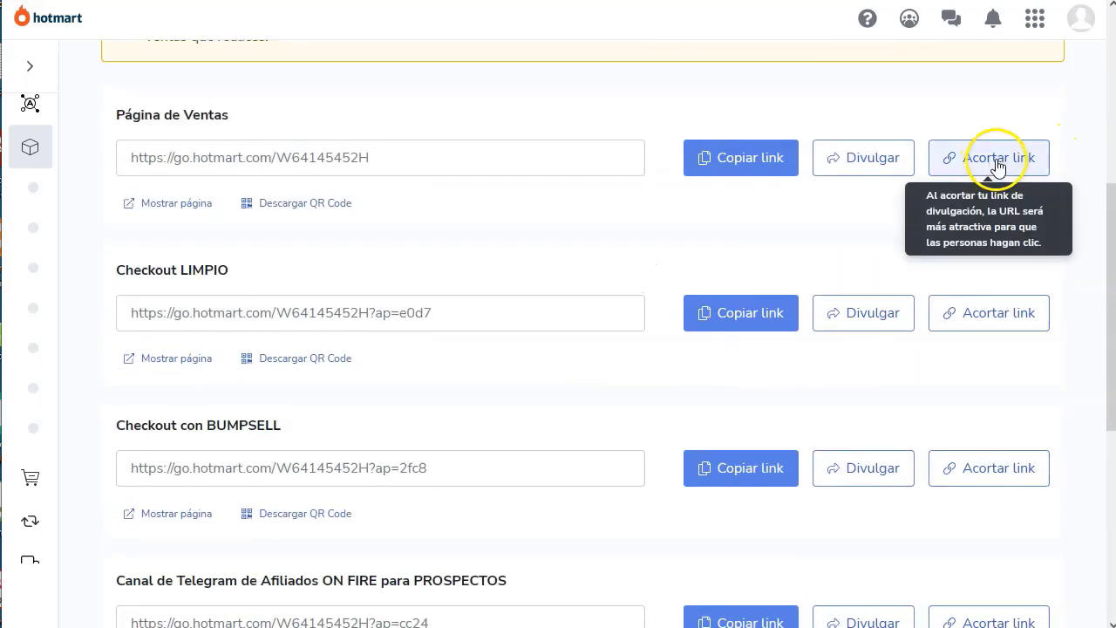
# Start shortening the Página de Ventas link, read the first step's instructions and accept its URL with the title Afiliados ON FIRE | Home.
pyautogui.click(994, 163)
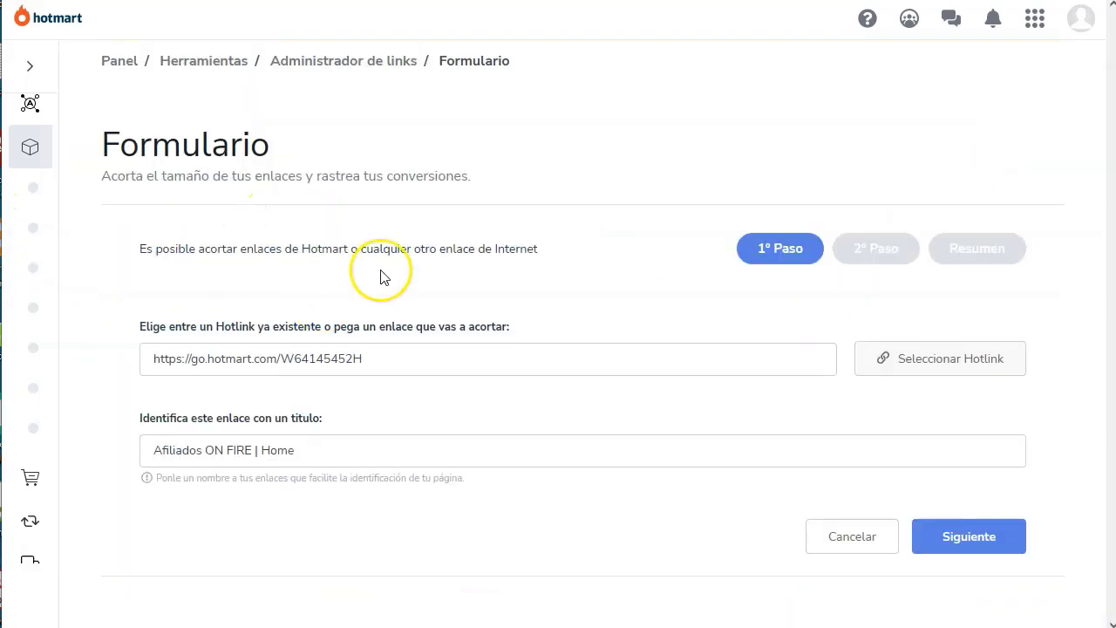
pyautogui.click(240, 262)
pyautogui.moveTo(349, 254); pyautogui.dragTo(559, 266)
pyautogui.click(559, 263)
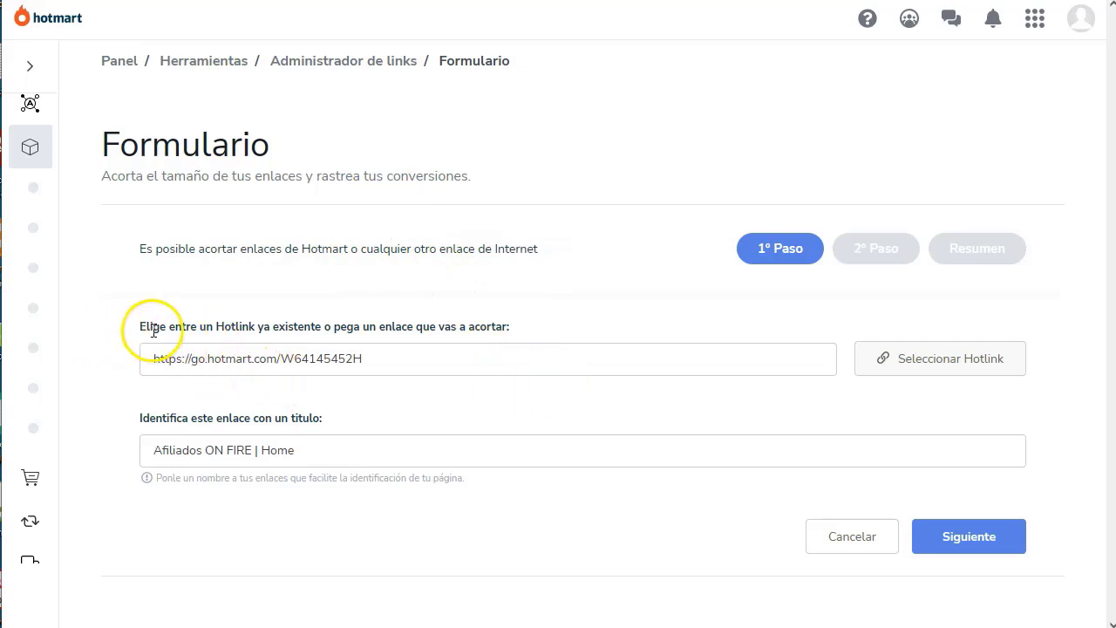
pyautogui.moveTo(141, 329); pyautogui.dragTo(527, 330)
pyautogui.click(531, 328)
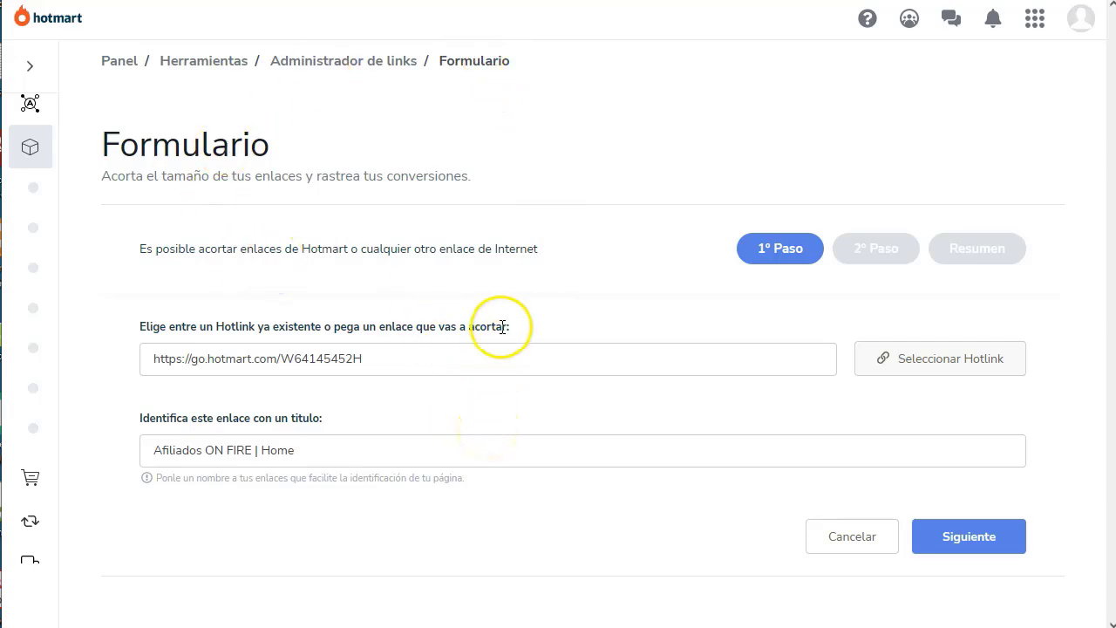
pyautogui.click(515, 367)
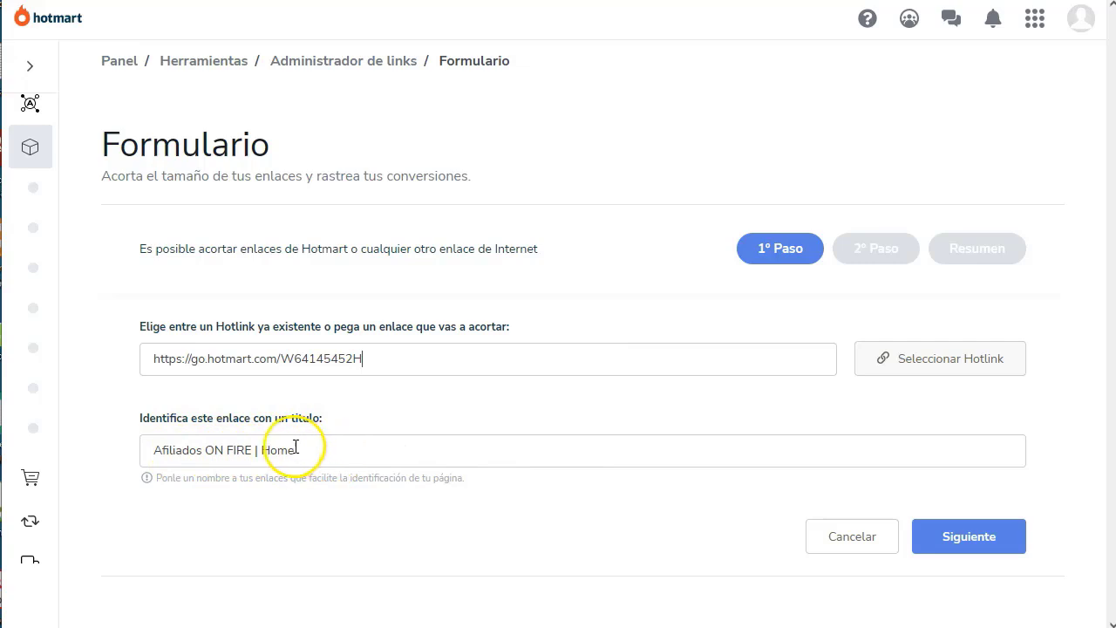
pyautogui.click(969, 537)
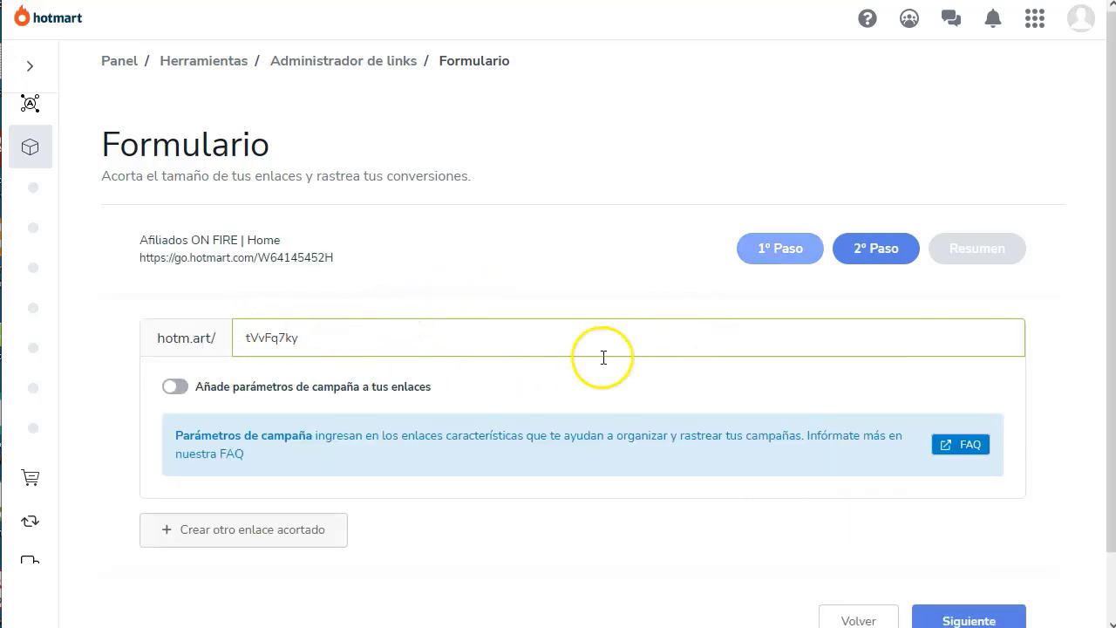
# Replace the suggested ending of the hotm.art short link with AoF.
pyautogui.scroll(-1, 344, 378)
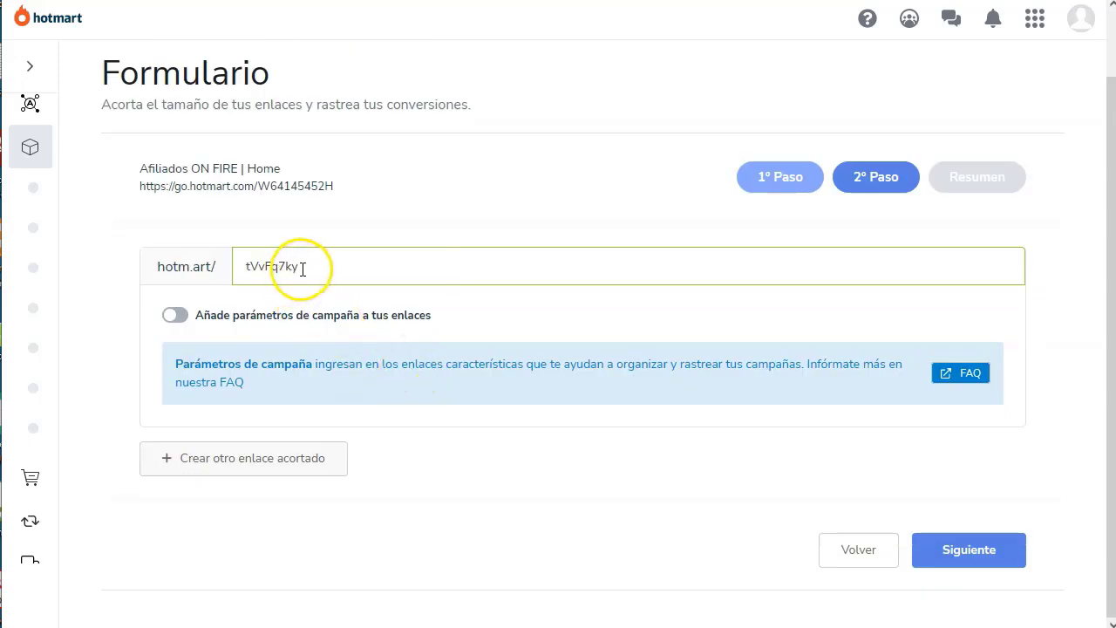
pyautogui.doubleClick(267, 267)
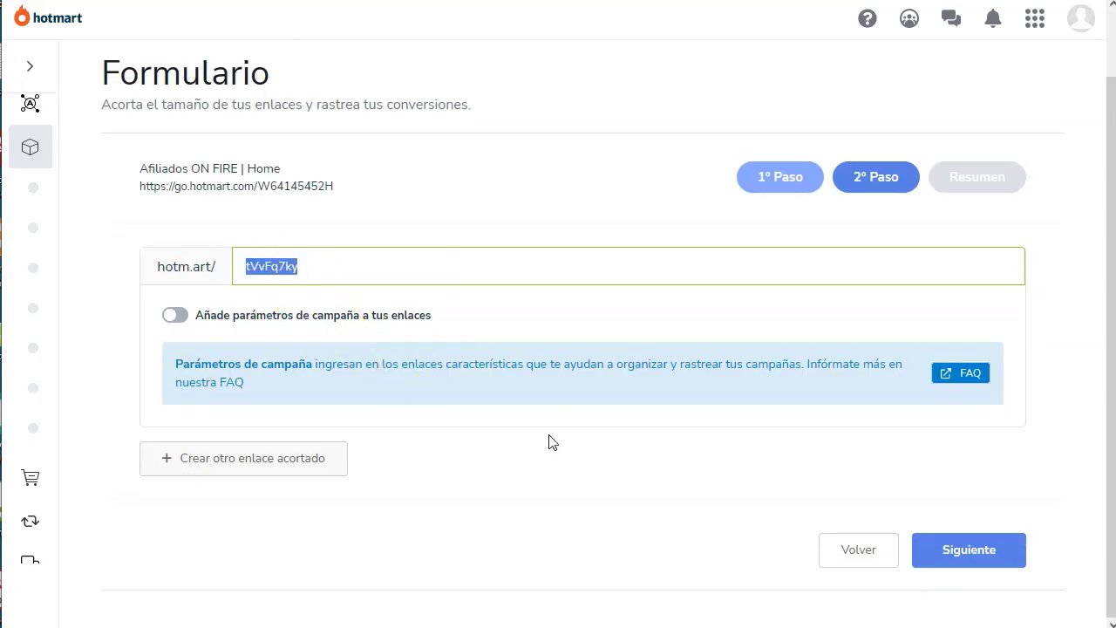
pyautogui.write('AoF')
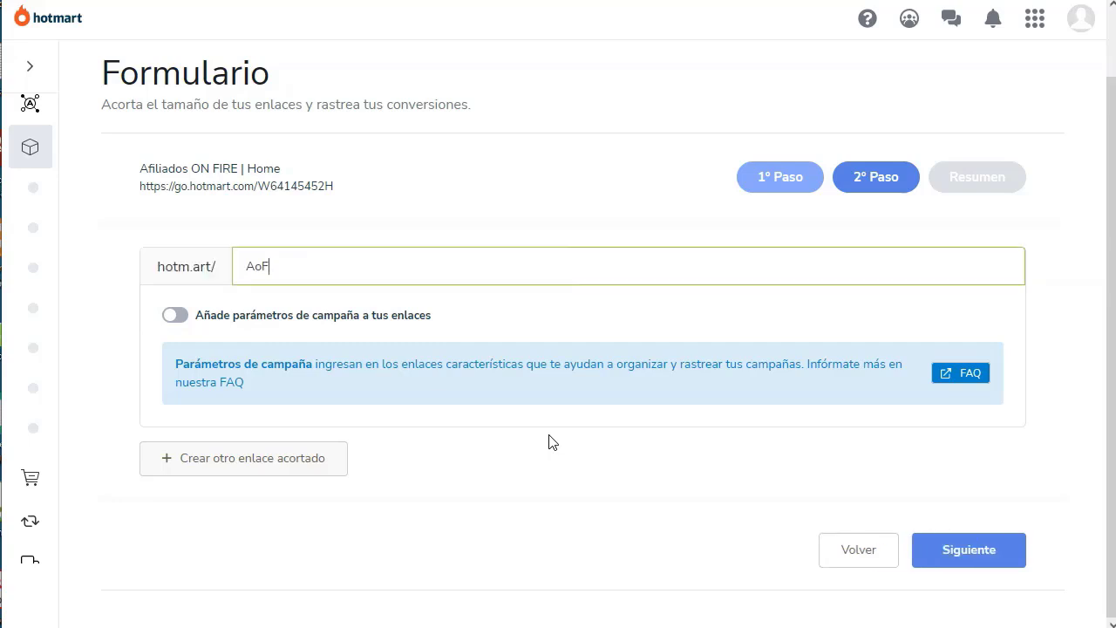
# Enable campaign parameters for the short link and look over its UTM and Etiqueta SRC fields.
pyautogui.click(179, 316)
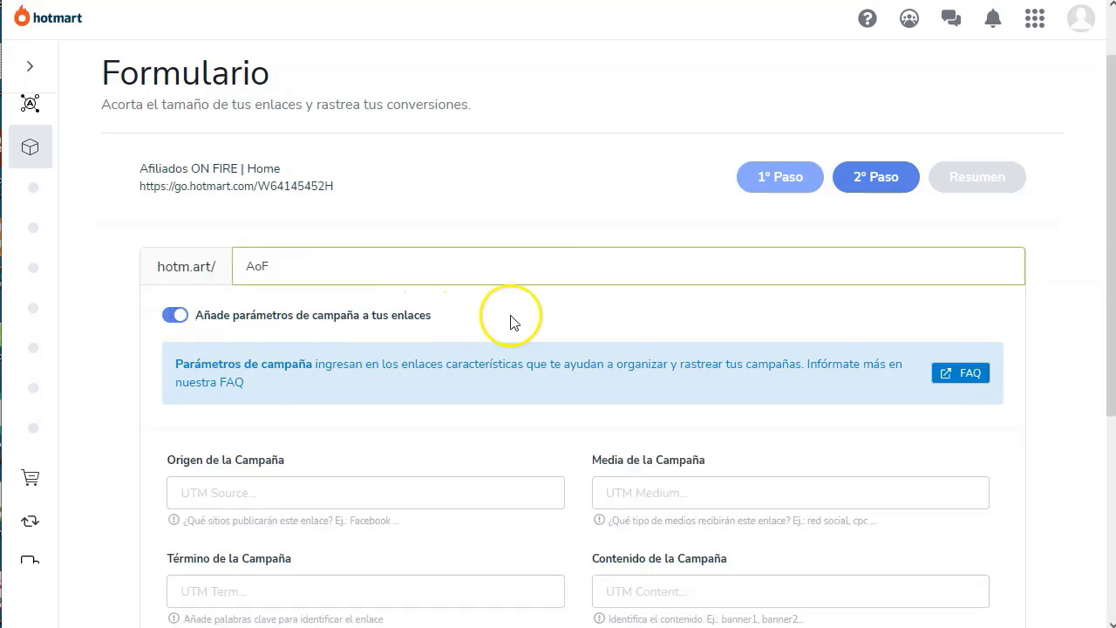
pyautogui.scroll(-1, 343, 337)
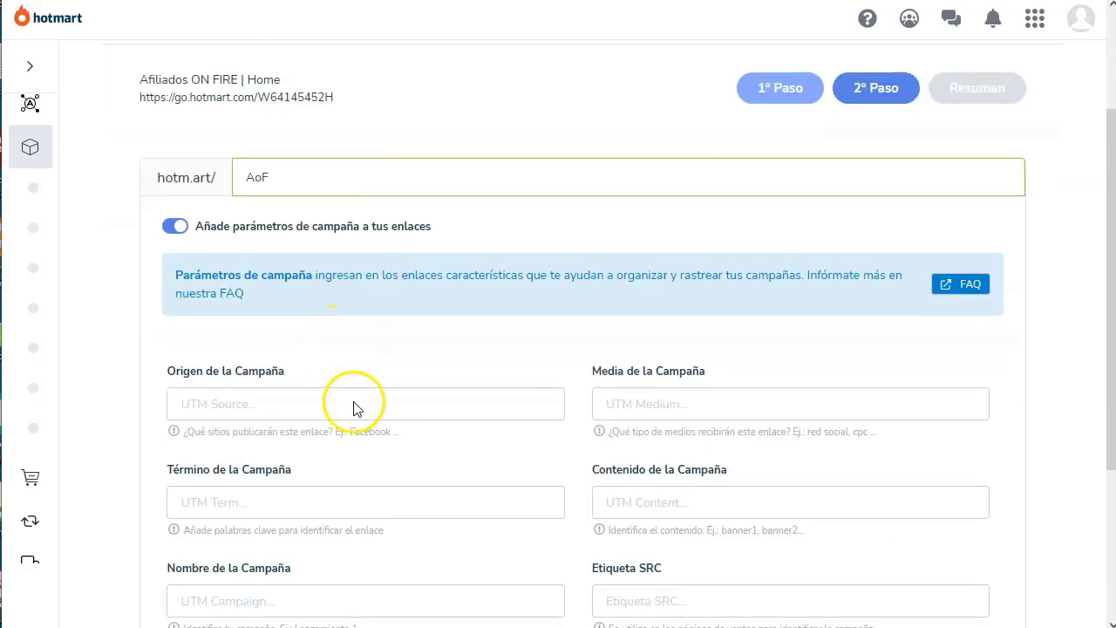
pyautogui.click(813, 601)
pyautogui.scroll(-2, 750, 523)
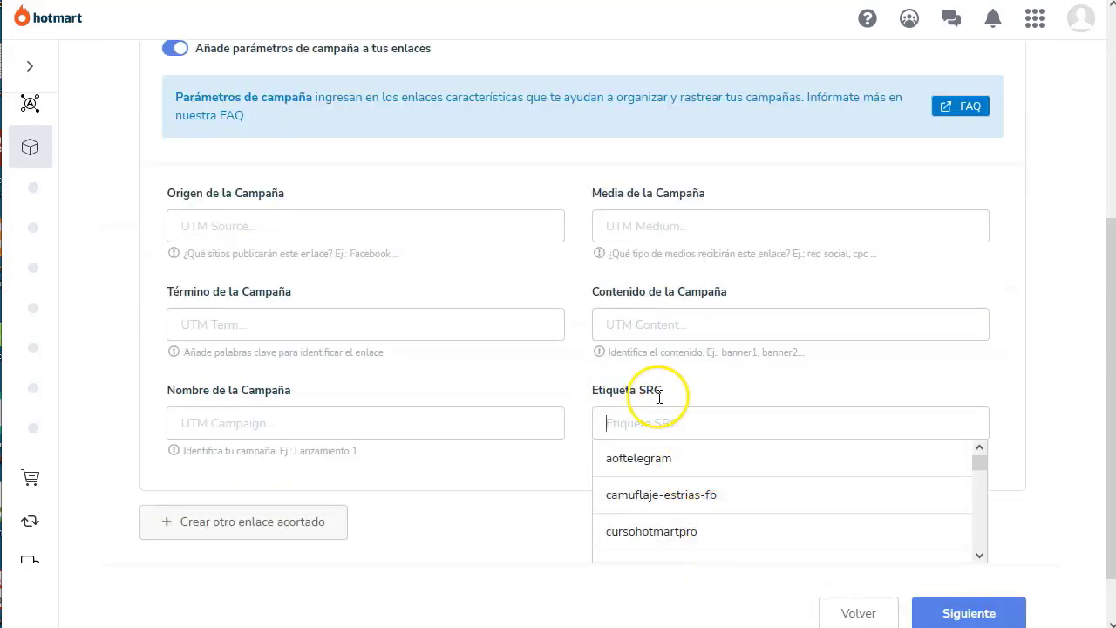
pyautogui.click(1008, 418)
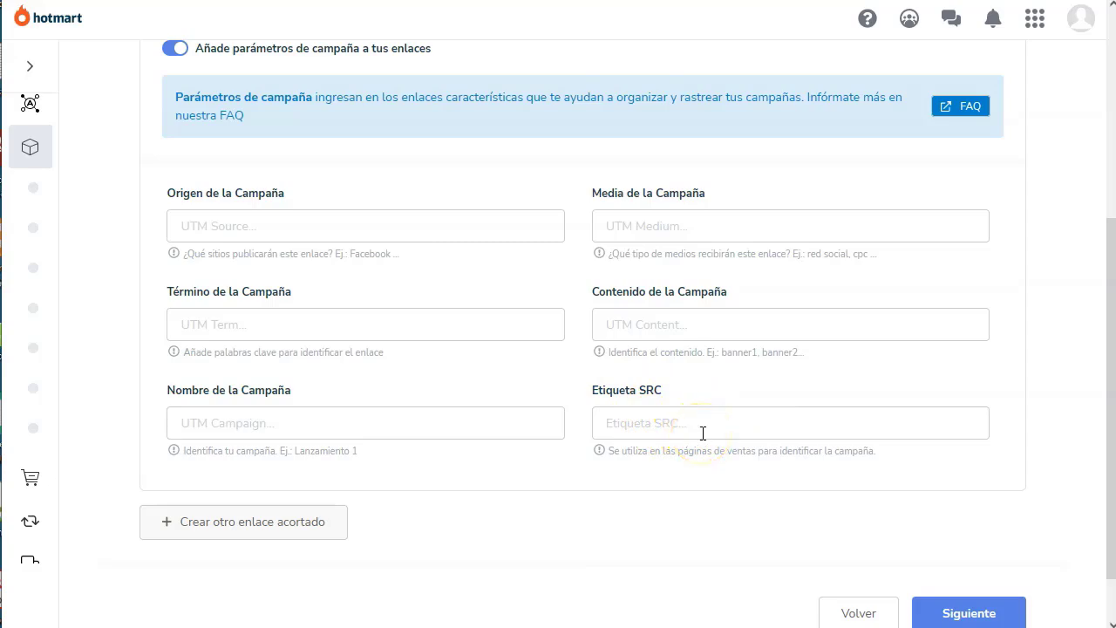
pyautogui.scroll(3, 486, 313)
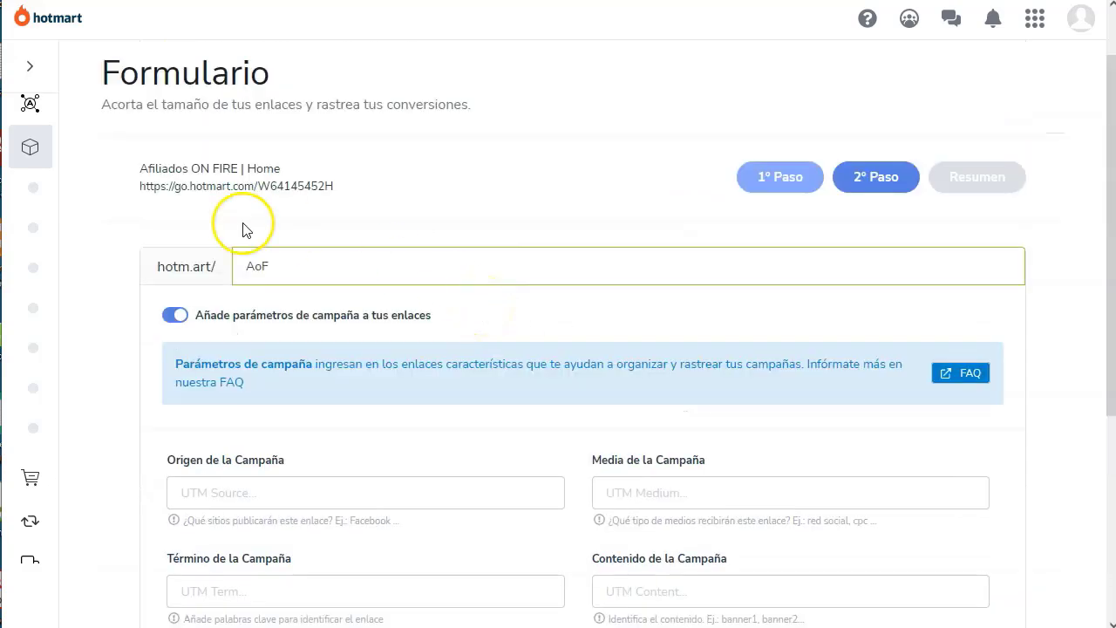
pyautogui.scroll(-1, 364, 327)
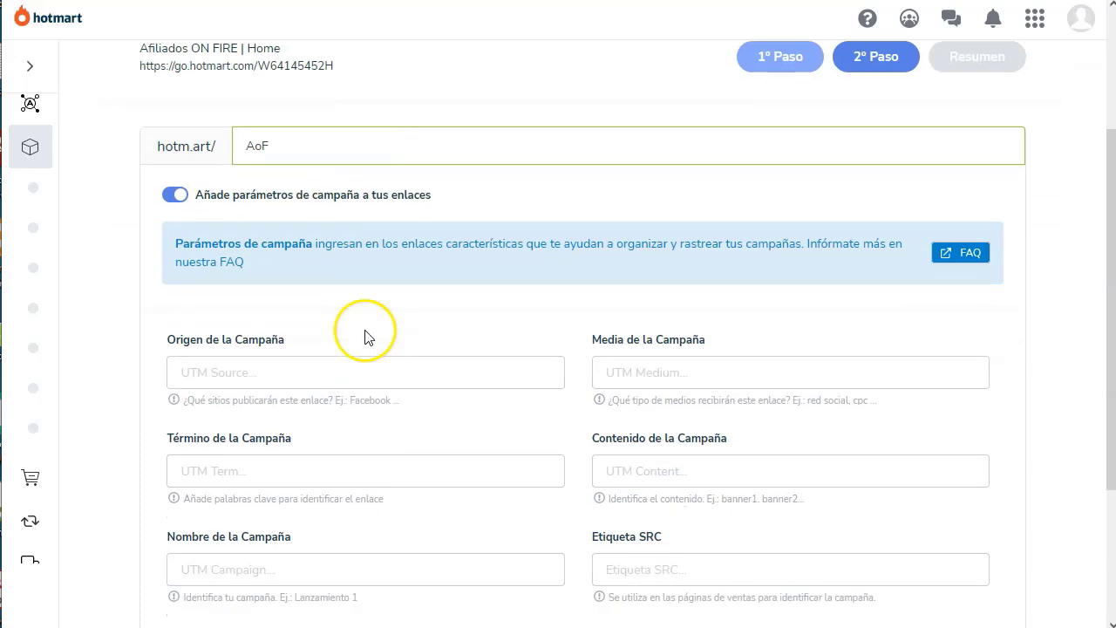
pyautogui.scroll(-2, 366, 338)
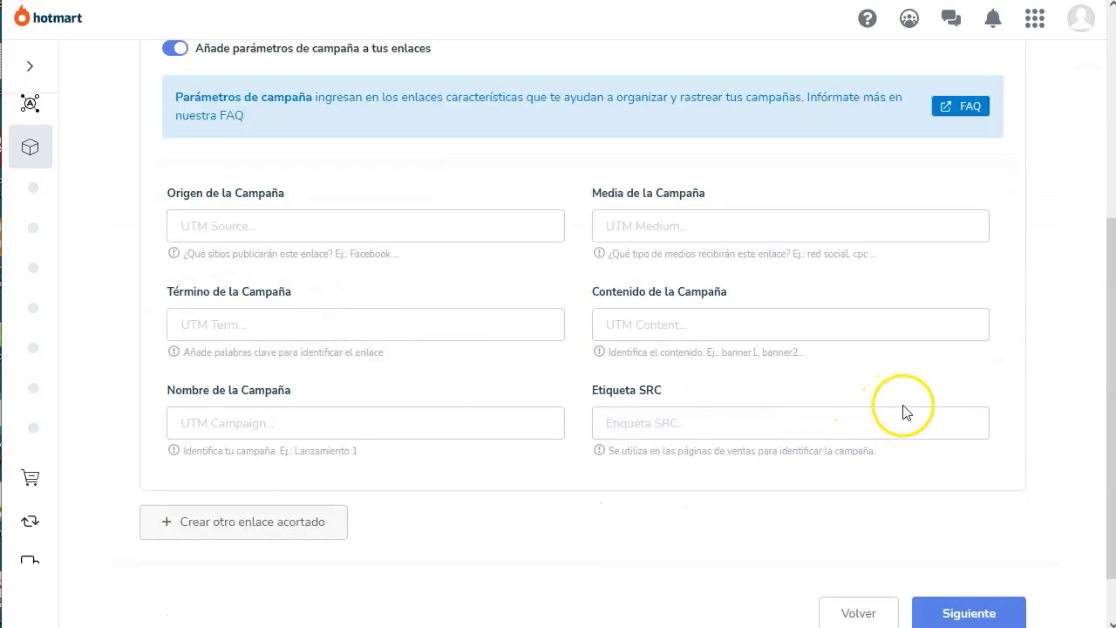
# Set the Etiqueta SRC of the short link to the saved value aoftelegram.
pyautogui.click(924, 419)
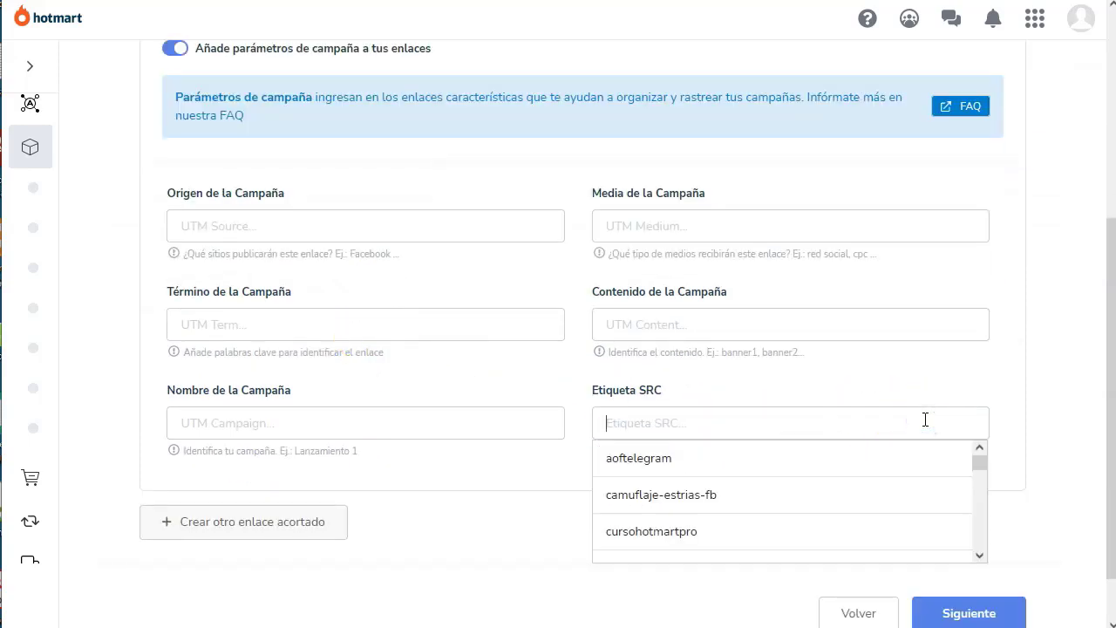
pyautogui.click(708, 464)
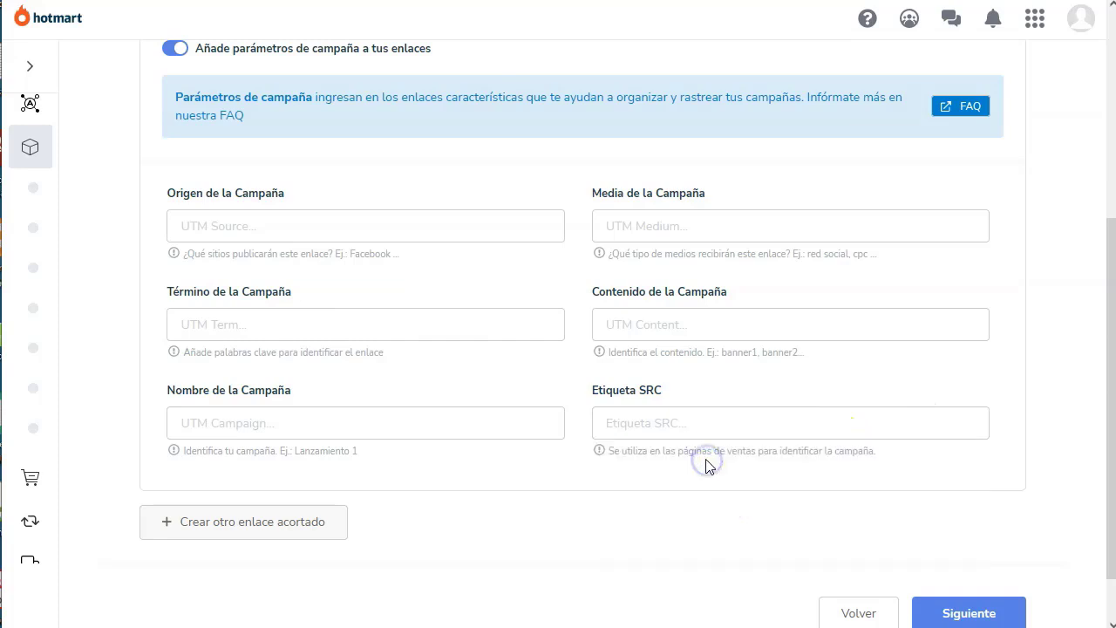
pyautogui.click(643, 459)
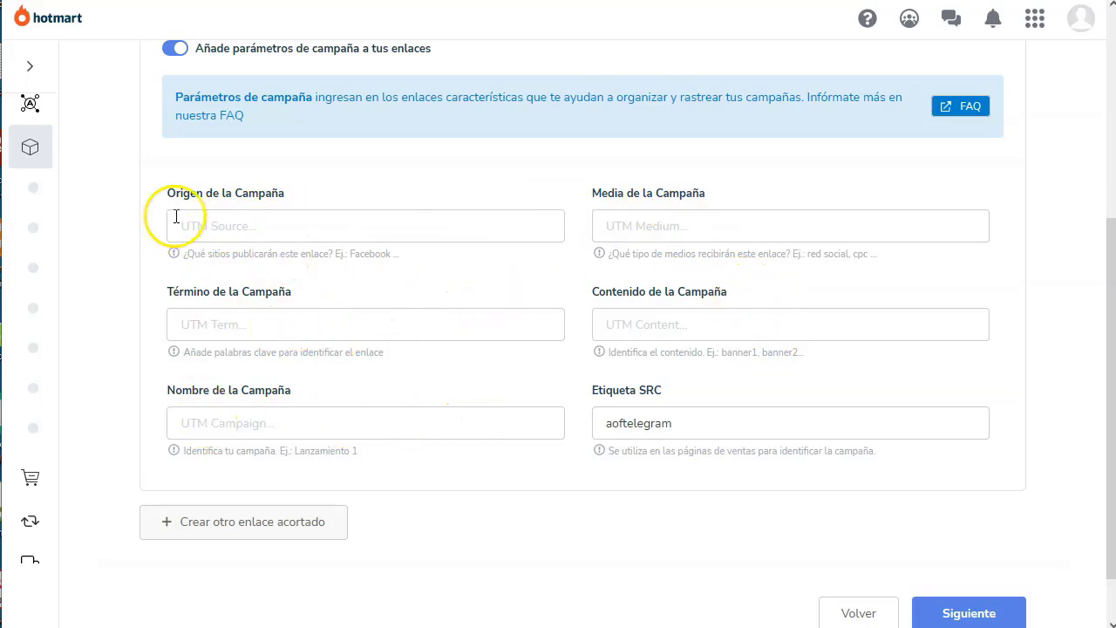
# Set the campaign's origin to grupotelegram, its medium to publicacionpin and its term to organica.
pyautogui.moveTo(186, 254); pyautogui.dragTo(380, 262)
pyautogui.click(369, 288)
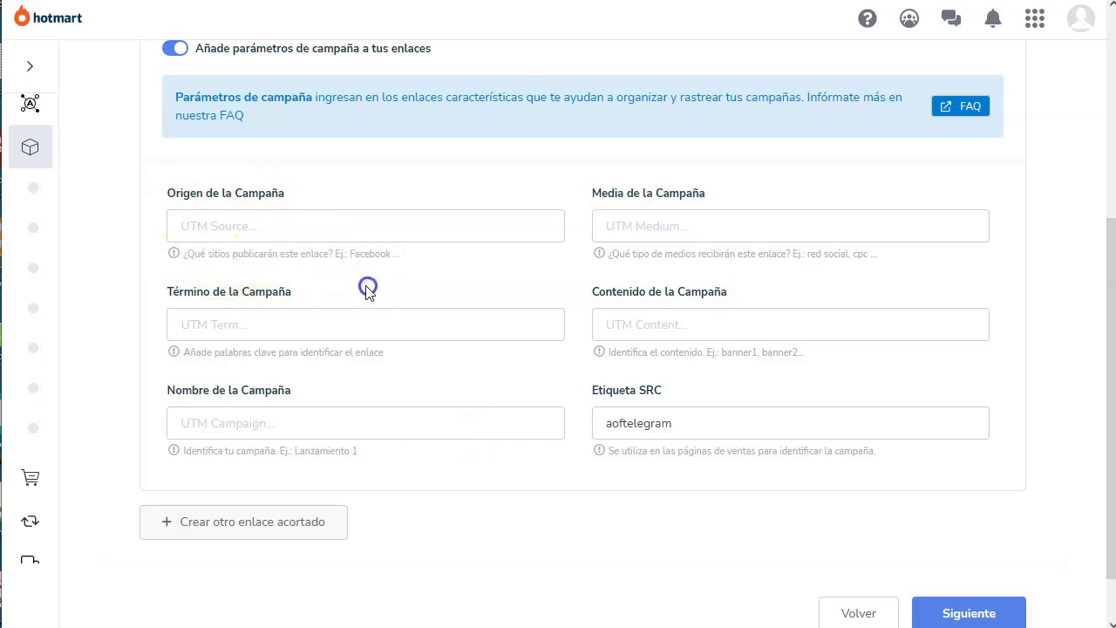
pyautogui.click(339, 227)
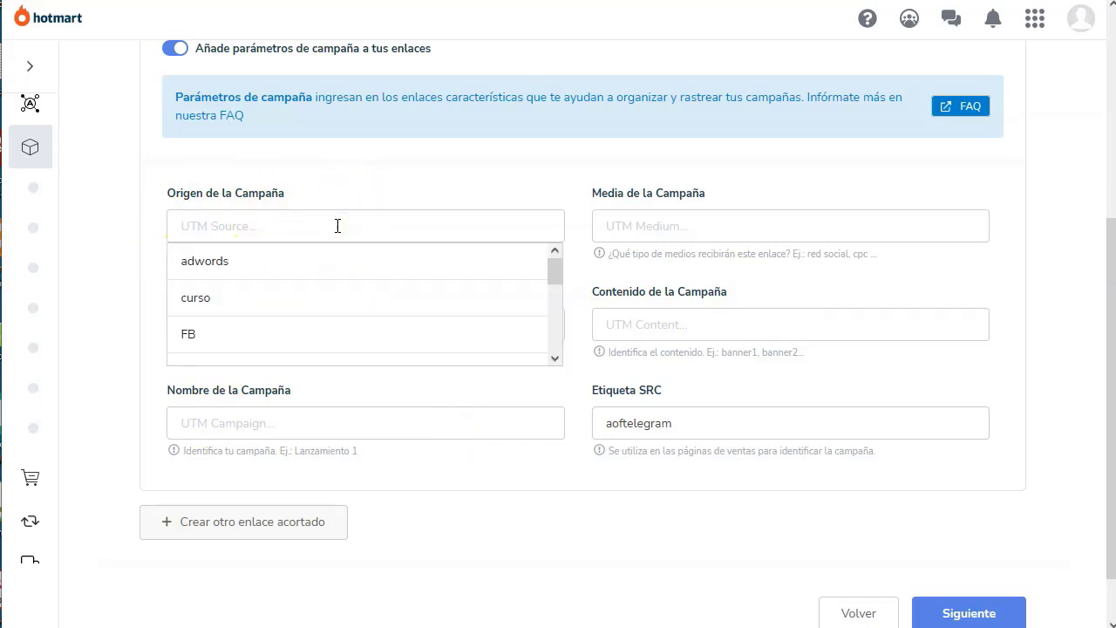
pyautogui.write('grupotelegram')
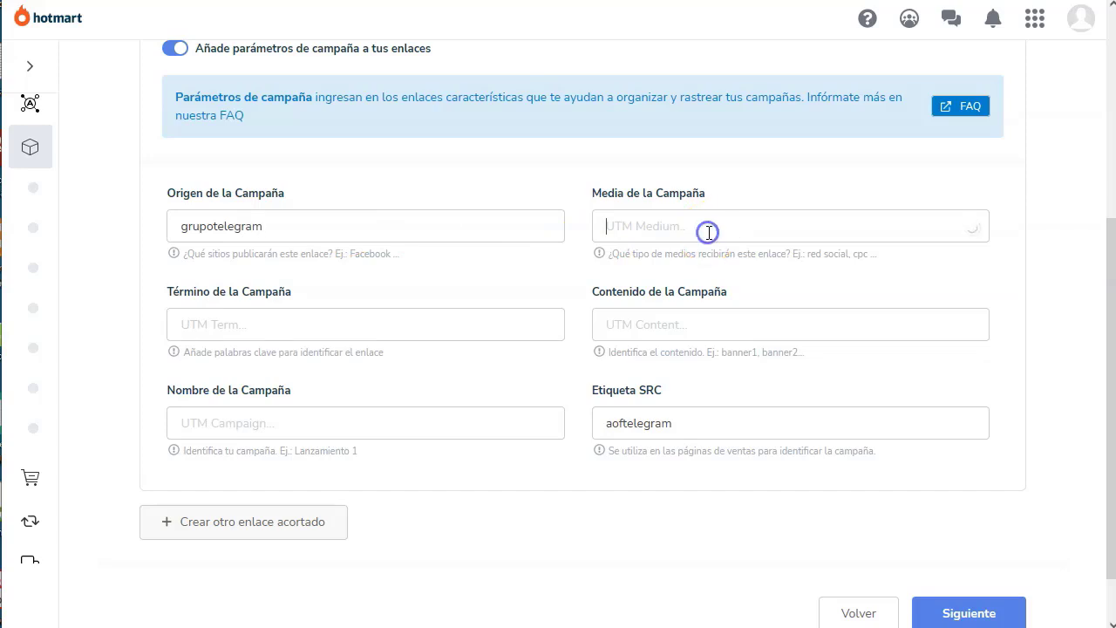
pyautogui.write('publicacionpin')
pyautogui.click(300, 316)
pyautogui.write('organica')
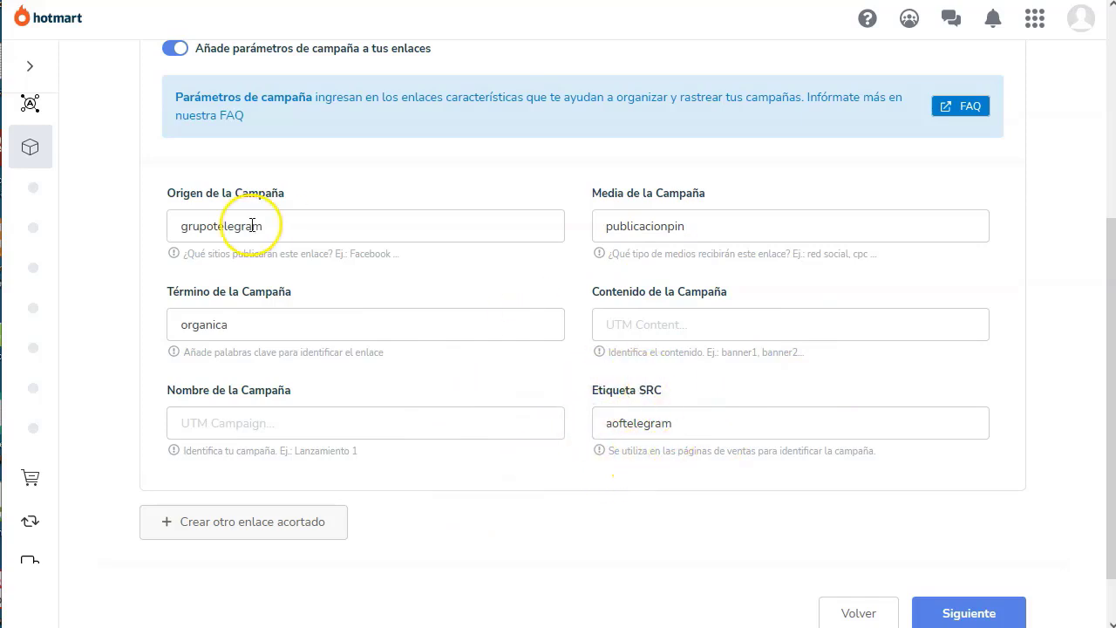
# Submit the campaign parameters and copy the shortened link hotm.art/AoF from the summary.
pyautogui.scroll(-1, 748, 401)
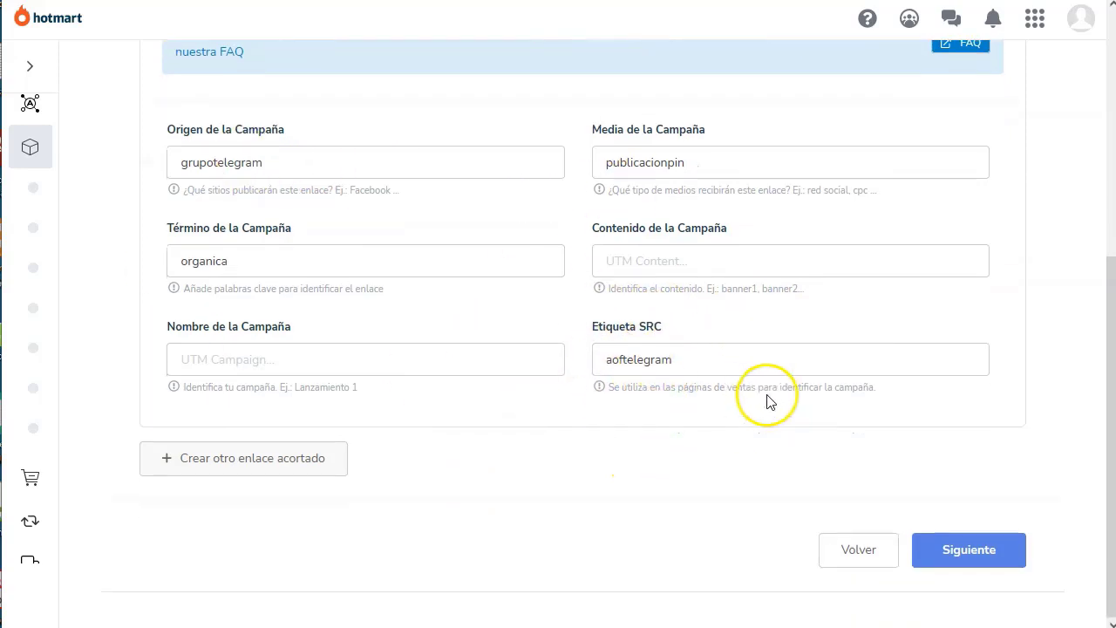
pyautogui.click(947, 549)
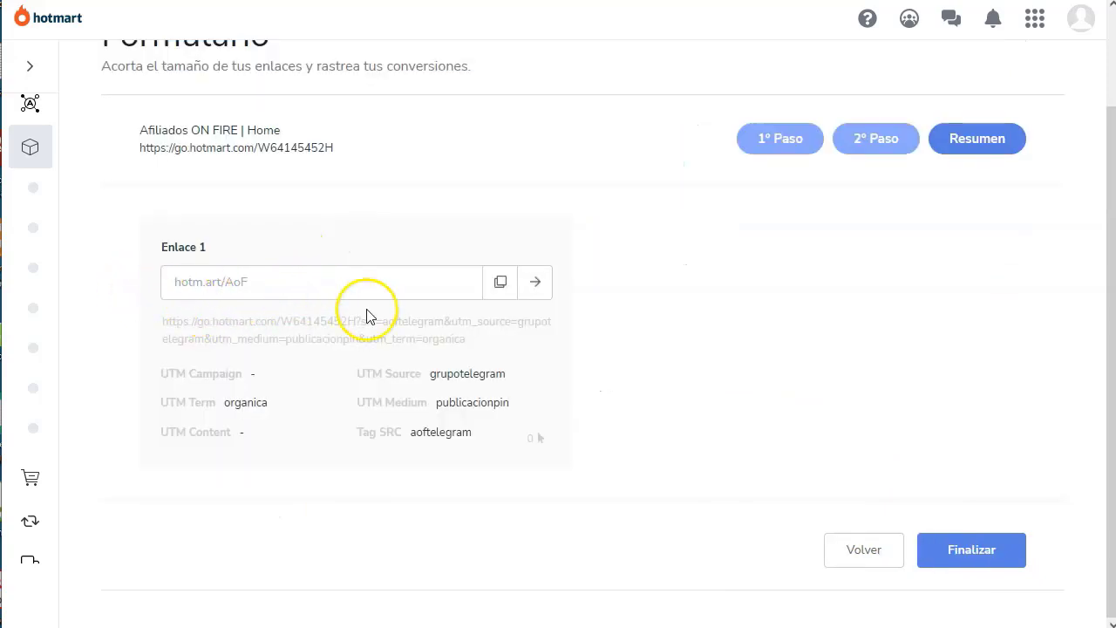
pyautogui.click(503, 281)
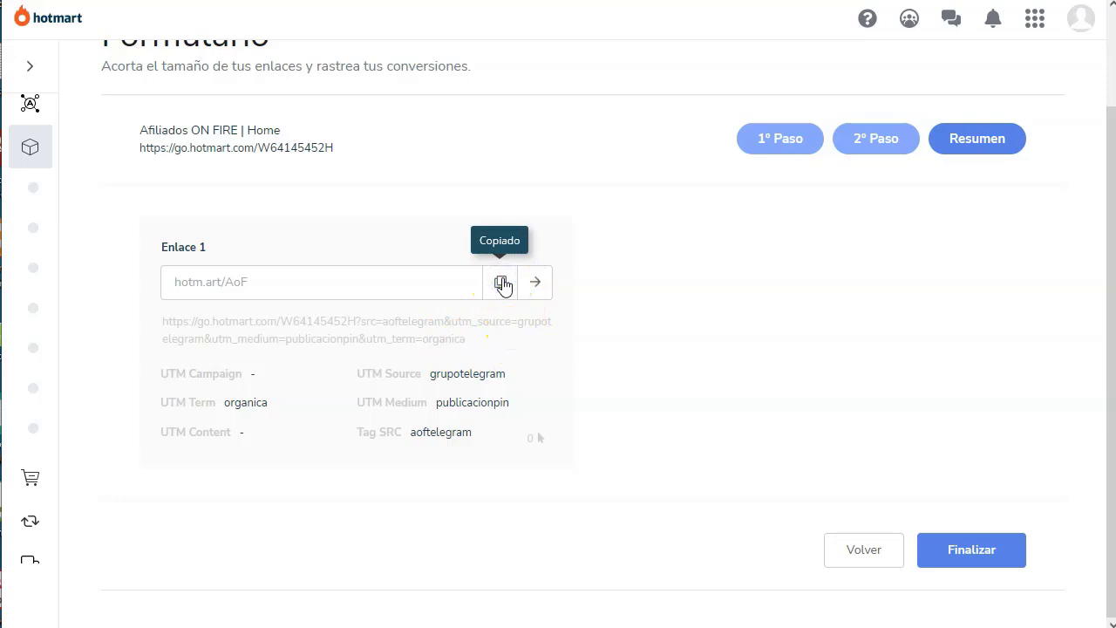
pyautogui.hotkey('alt', 'Tab')
pyautogui.press('Return')
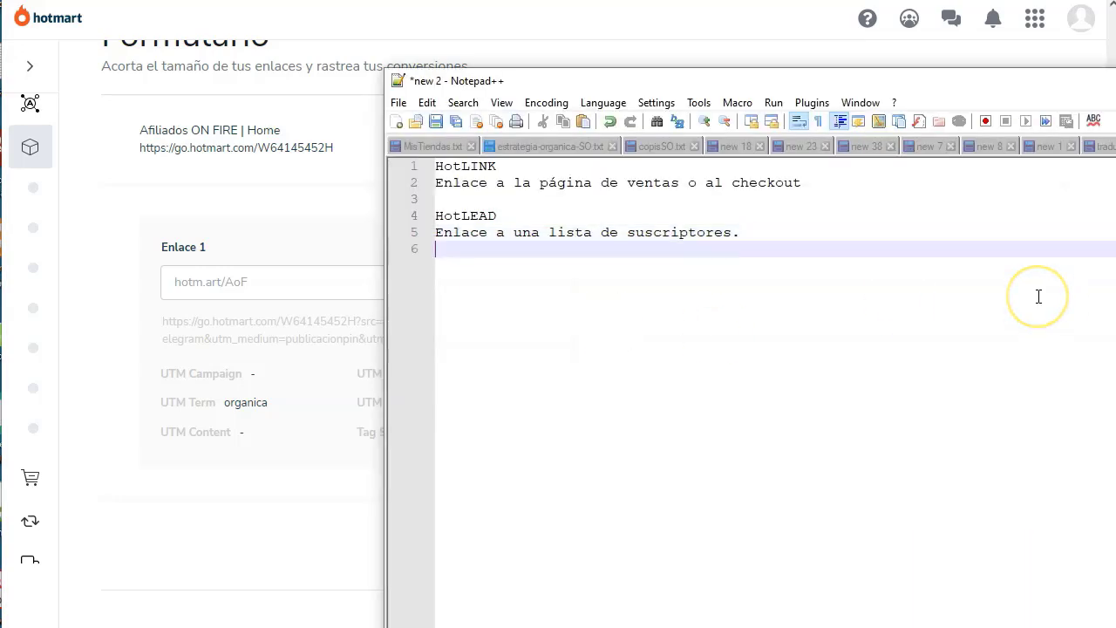
pyautogui.press('Return')
pyautogui.press('Return')
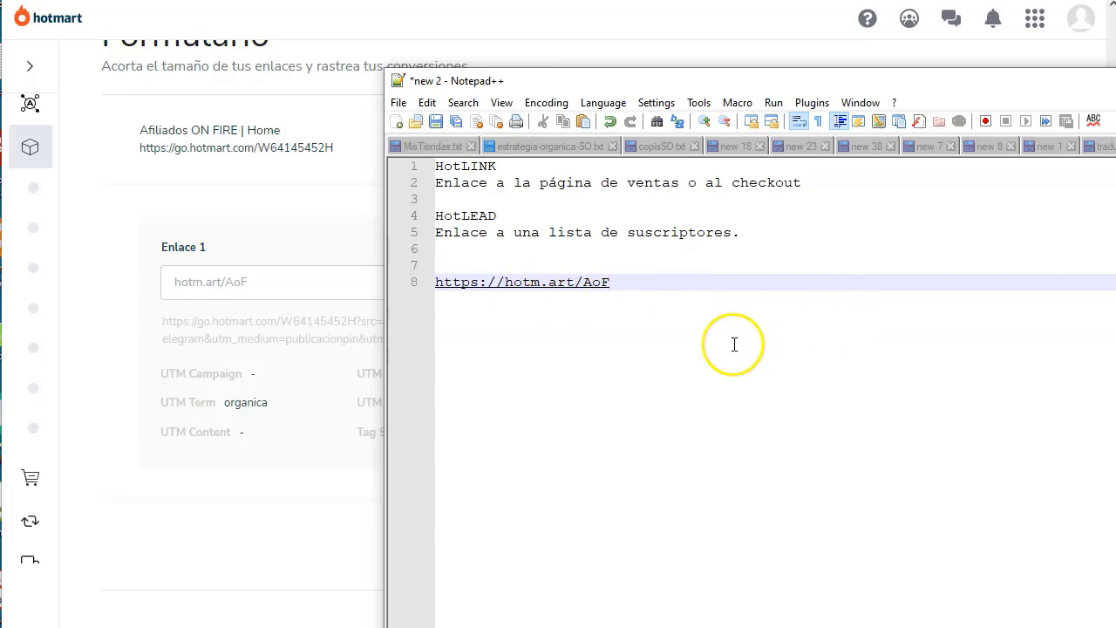
# Return to the Hotmart link summary and finalize the shortened link hotm.art/AoF.
pyautogui.click(349, 301)
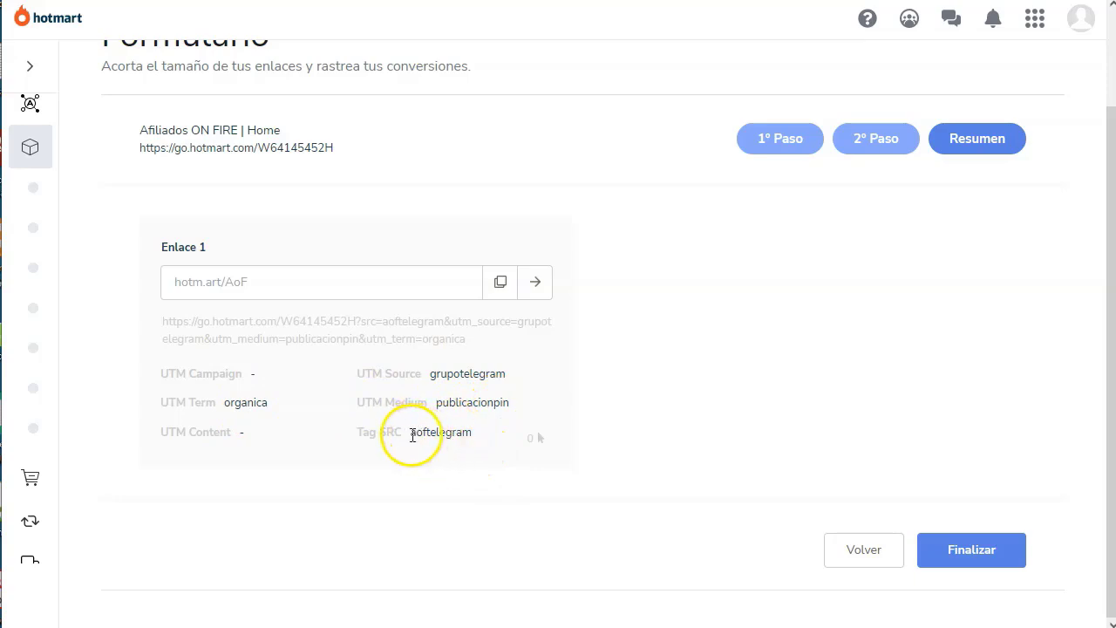
pyautogui.click(437, 471)
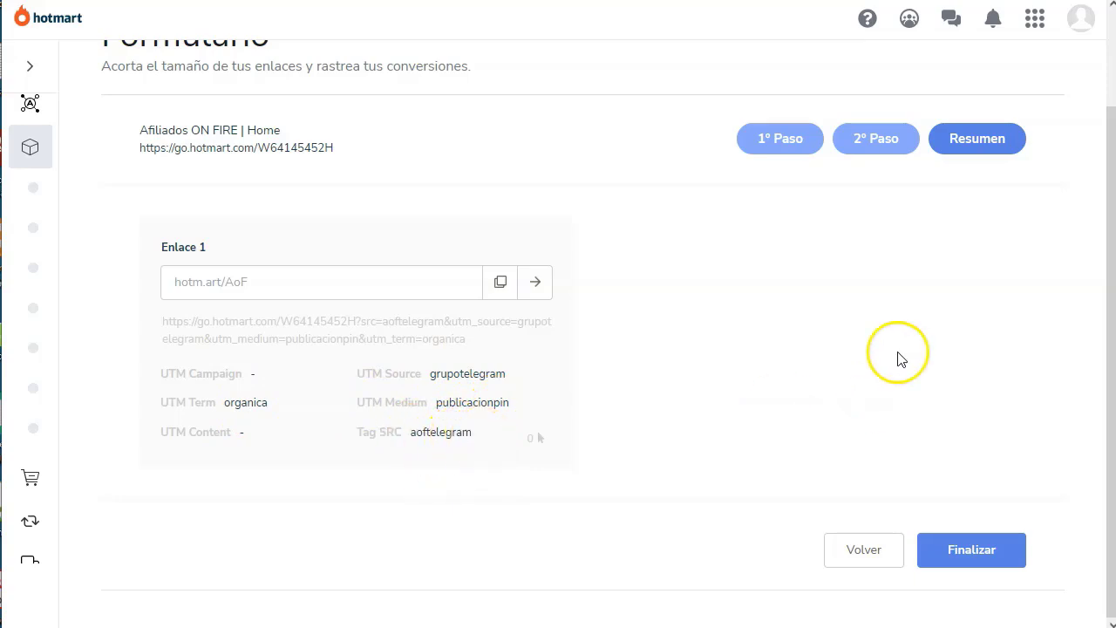
pyautogui.click(991, 547)
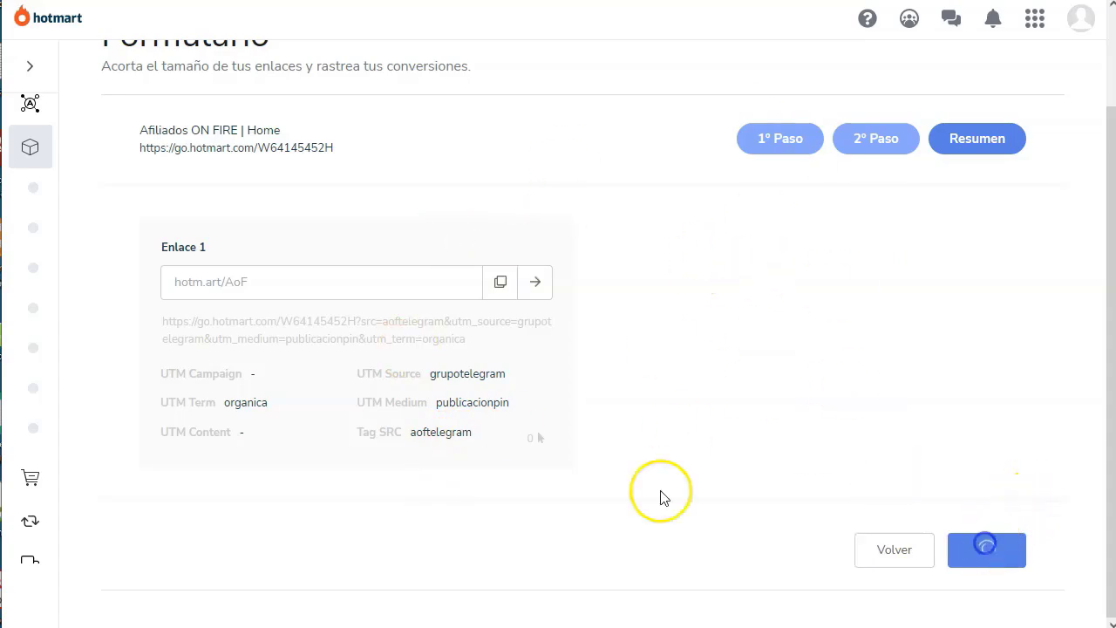
# Look through the list of shortened links, examining their titles, click counts and short URLs, including the Afiliados ON FIRE | Home entry.
pyautogui.scroll(-8, 515, 419)
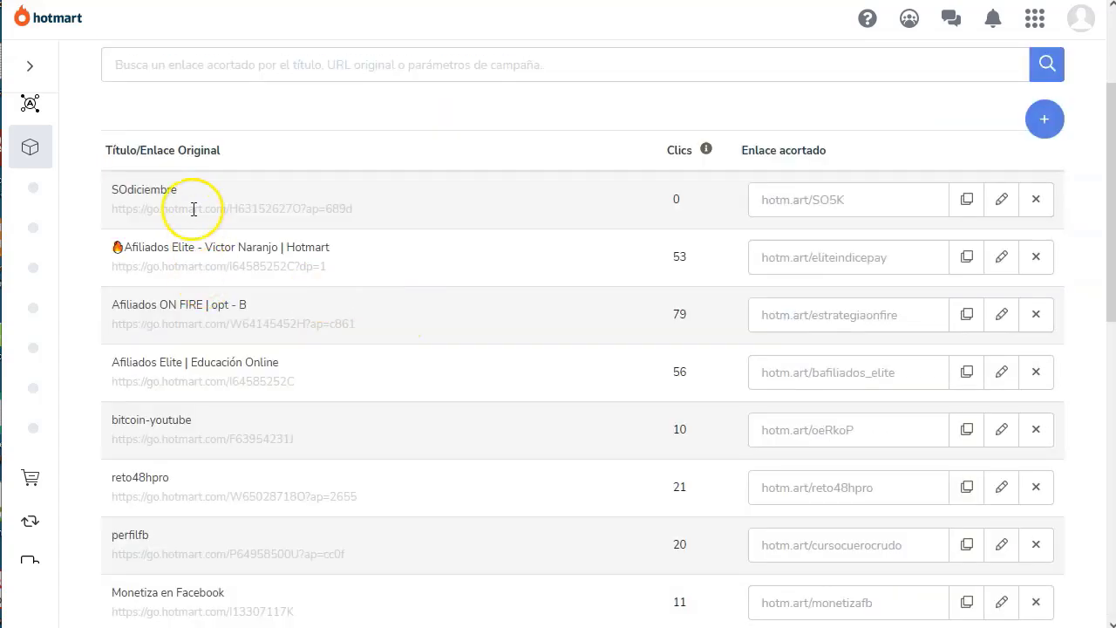
pyautogui.scroll(-2, 257, 340)
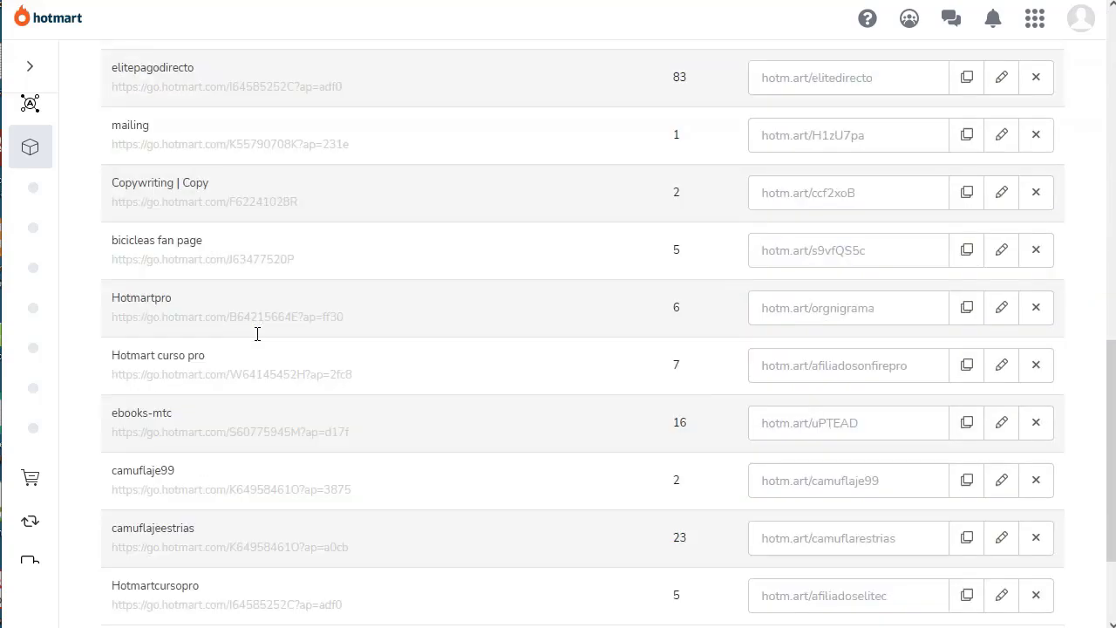
pyautogui.scroll(10, 386, 393)
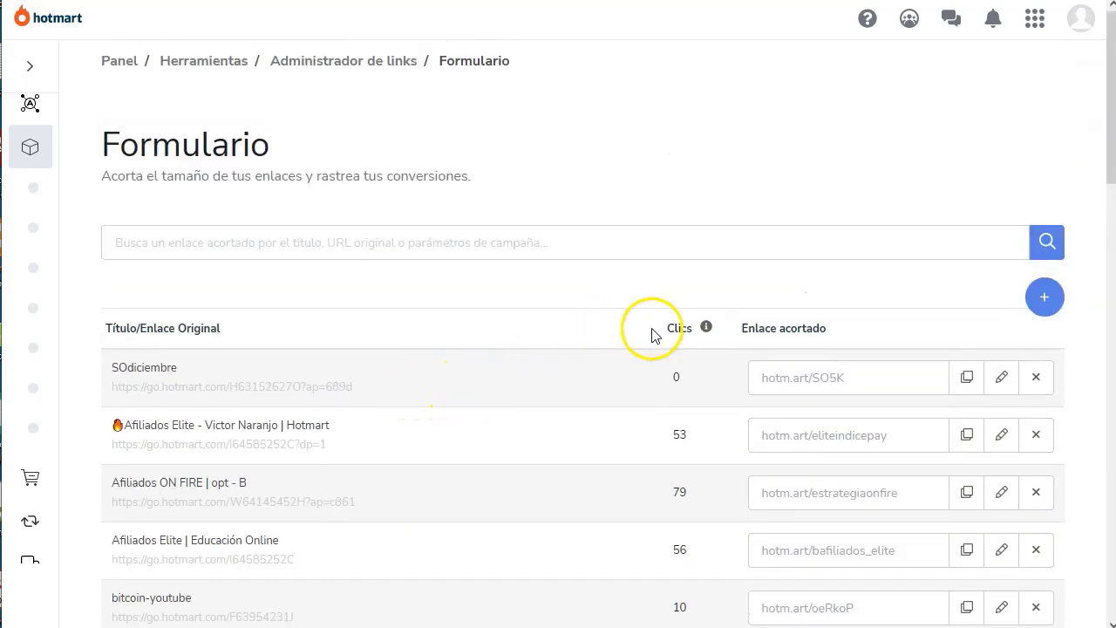
pyautogui.scroll(-10, 706, 418)
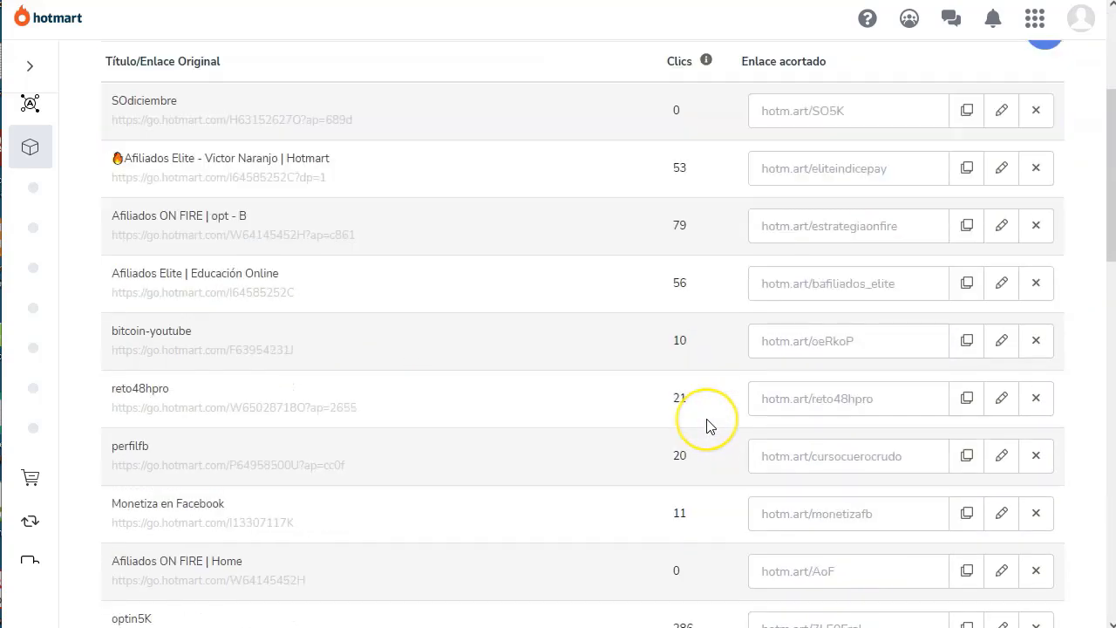
pyautogui.scroll(-6, 709, 426)
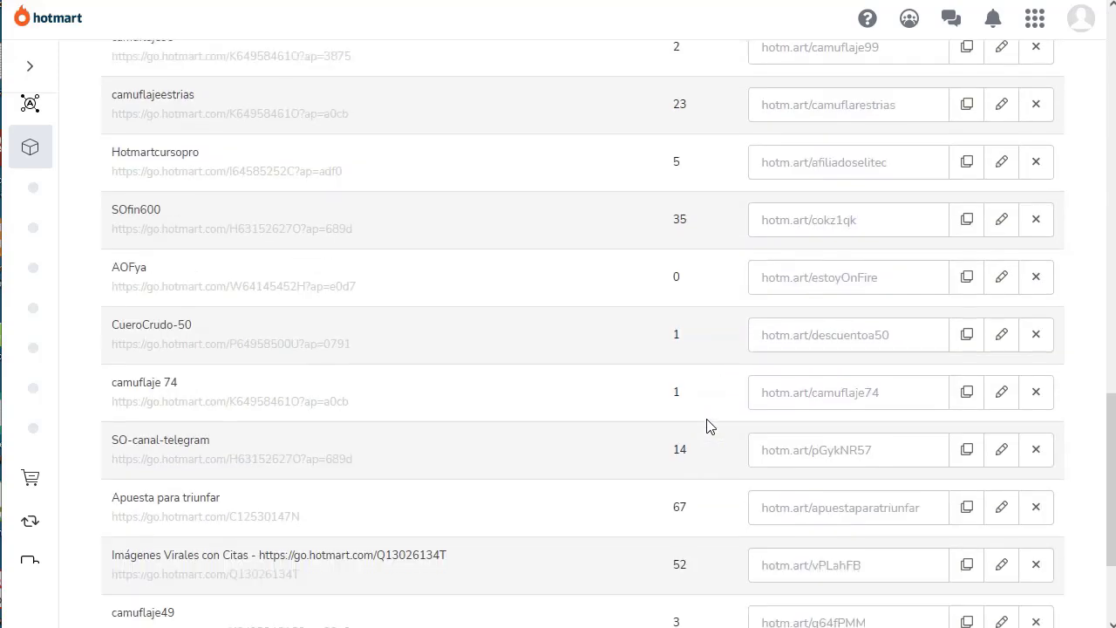
pyautogui.scroll(15, 708, 426)
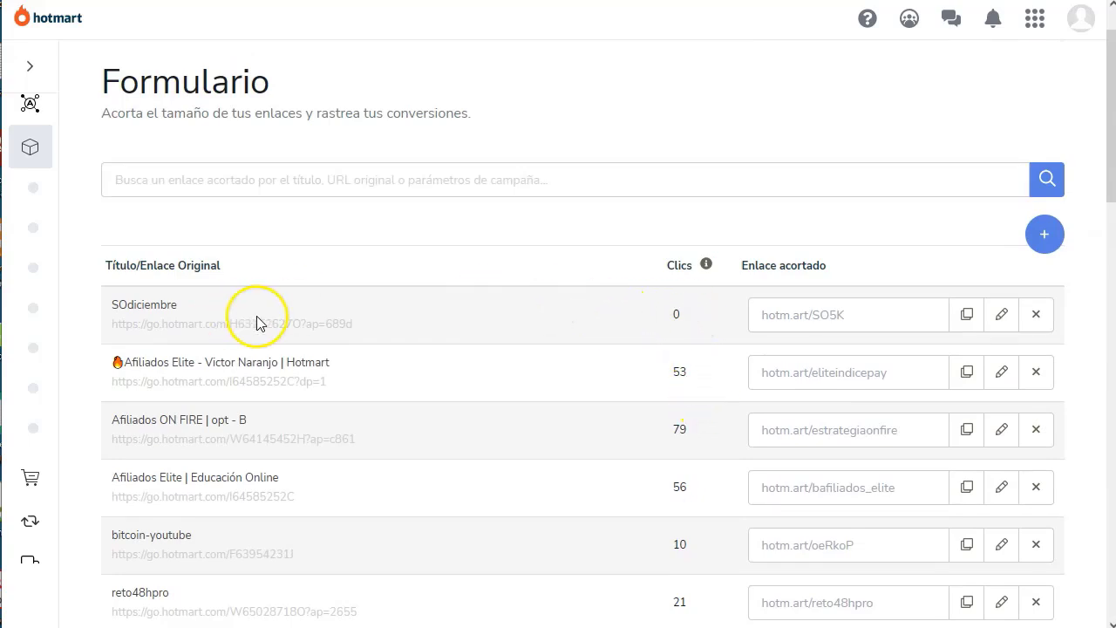
pyautogui.scroll(-8, 488, 394)
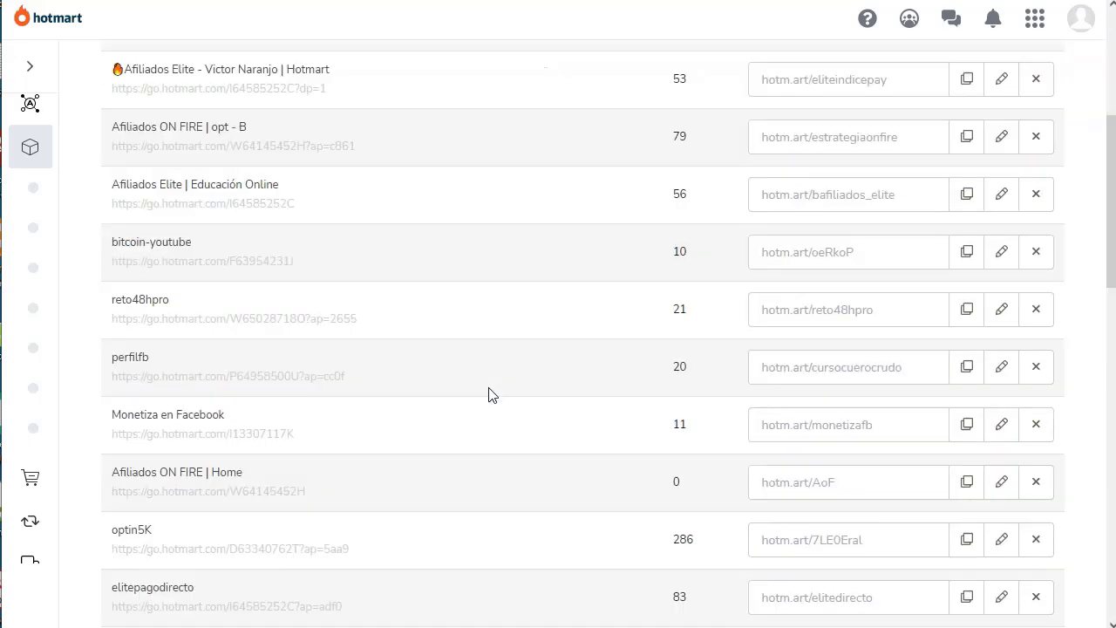
pyautogui.scroll(-8, 491, 397)
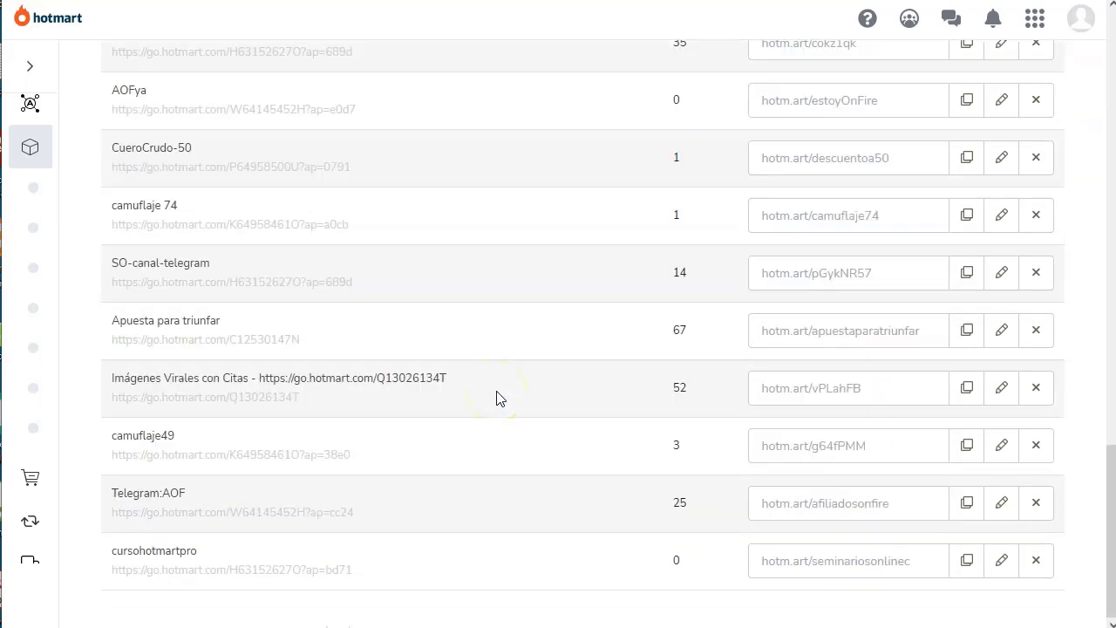
pyautogui.scroll(16, 500, 397)
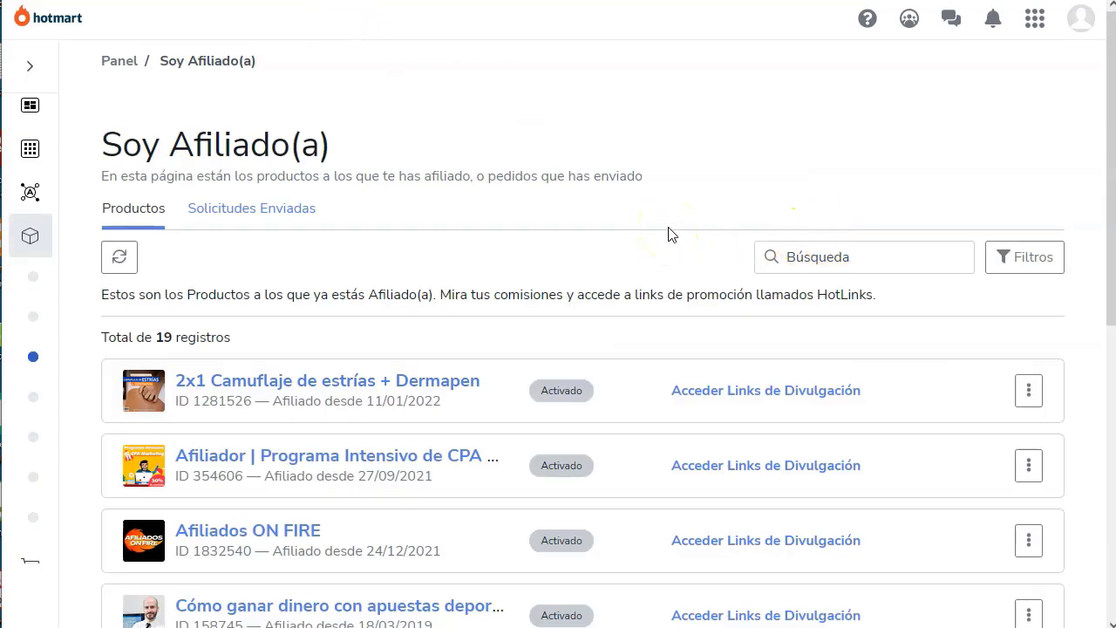
# Browse the affiliated products under Soy Afiliado(a) and their promotion link options.
pyautogui.scroll(-1, 681, 226)
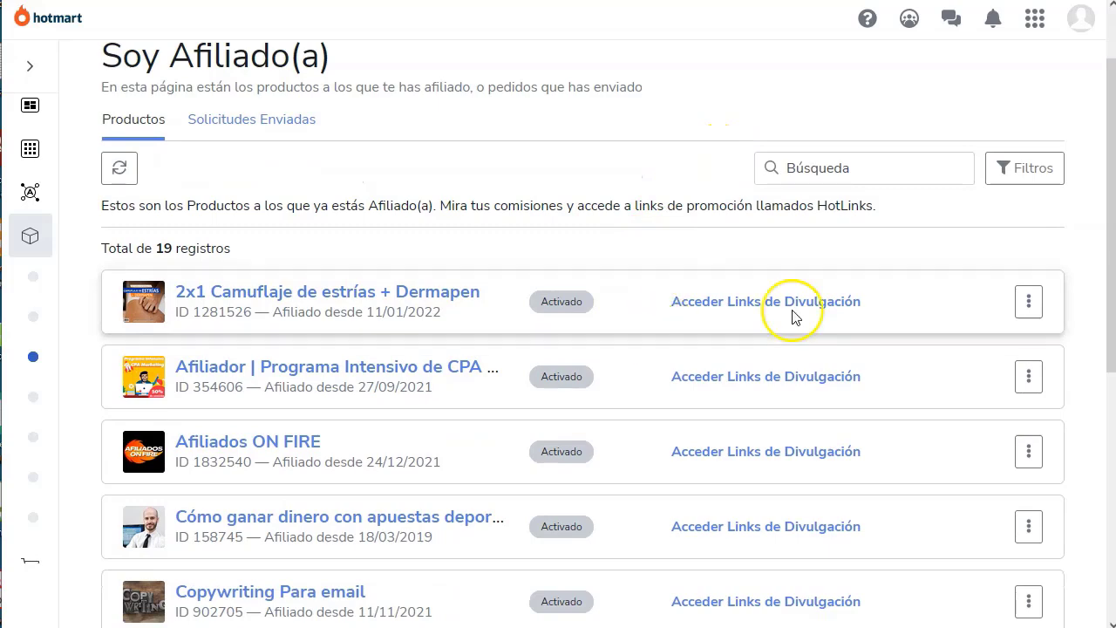
pyautogui.scroll(-5, 791, 413)
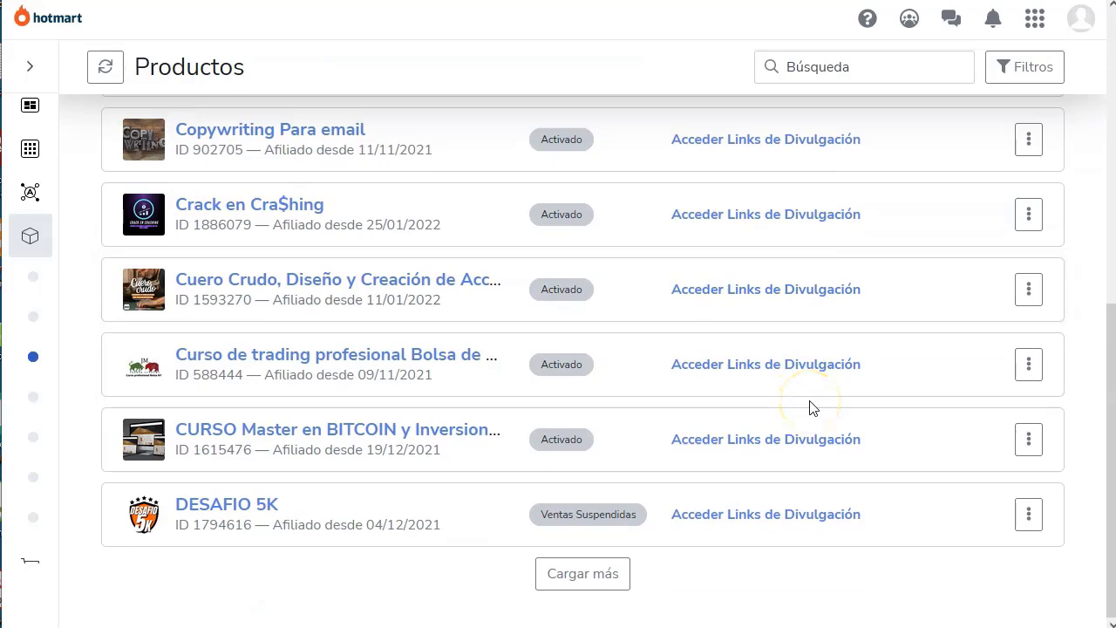
pyautogui.scroll(3, 811, 408)
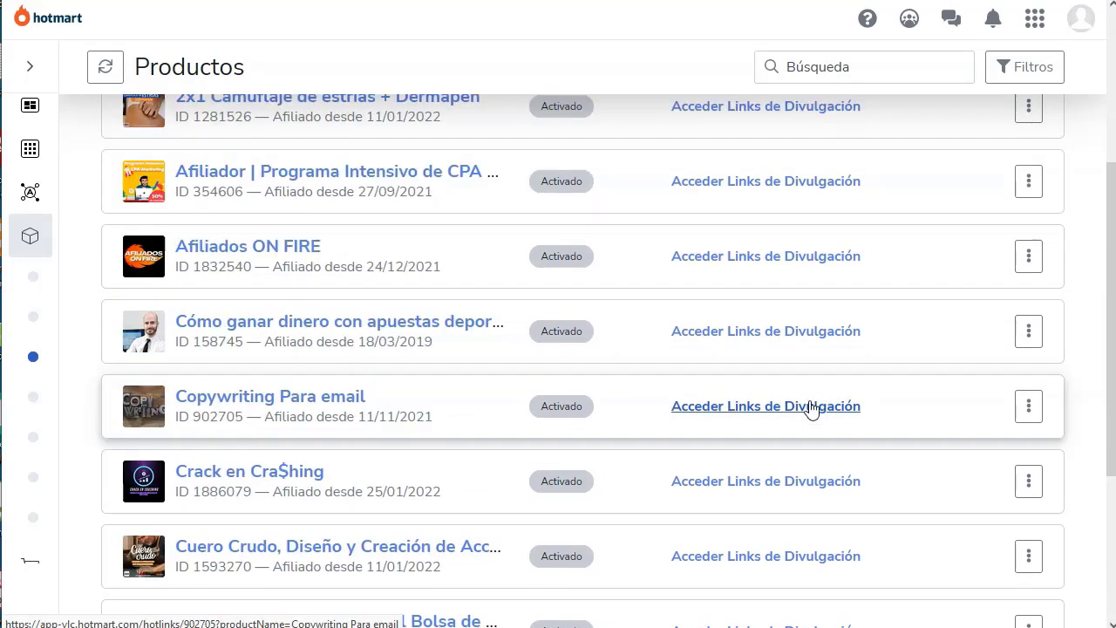